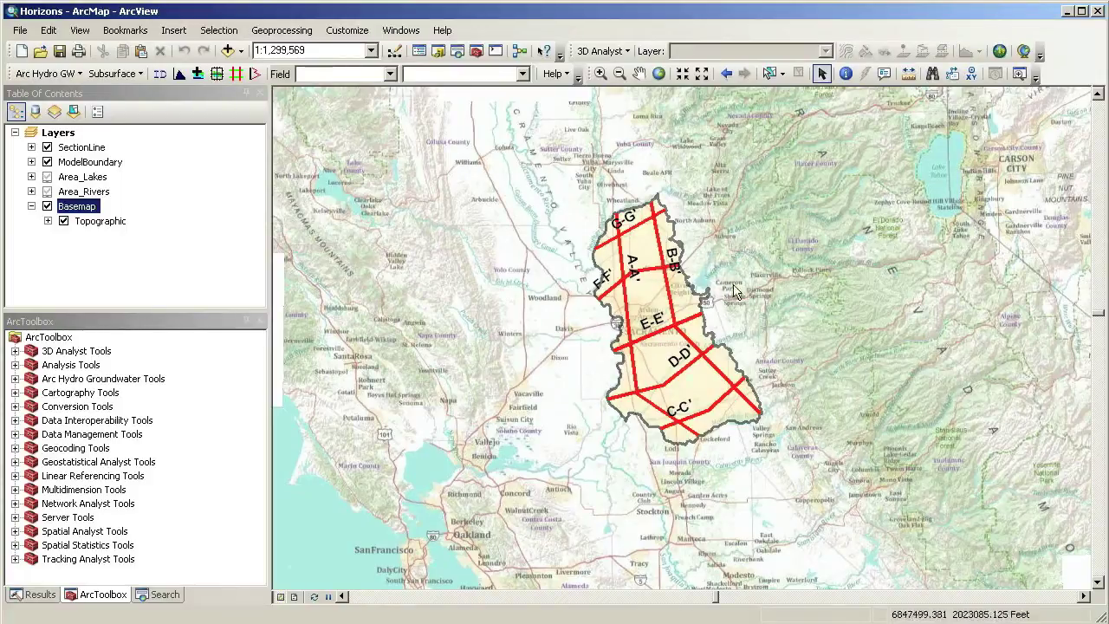
Zoom the ArcMap view to the saved Model bookmark
left_click(130, 33)
left_click(142, 111)
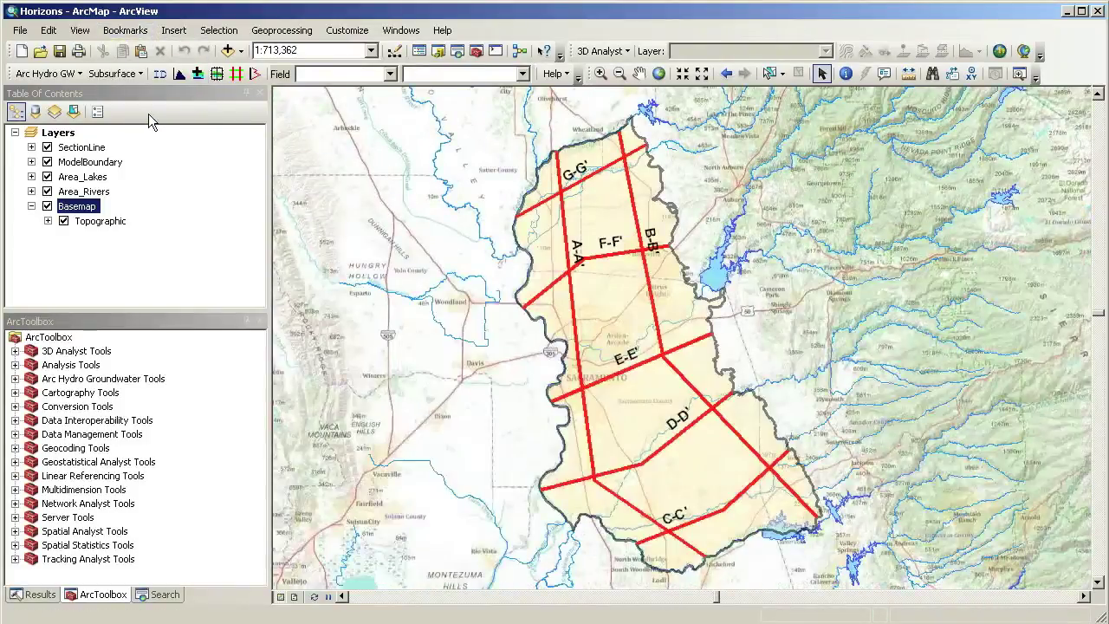
Launch ArcScene, tilt the scene to an oblique view and turn on the Raster surfaces
left_click(1001, 53)
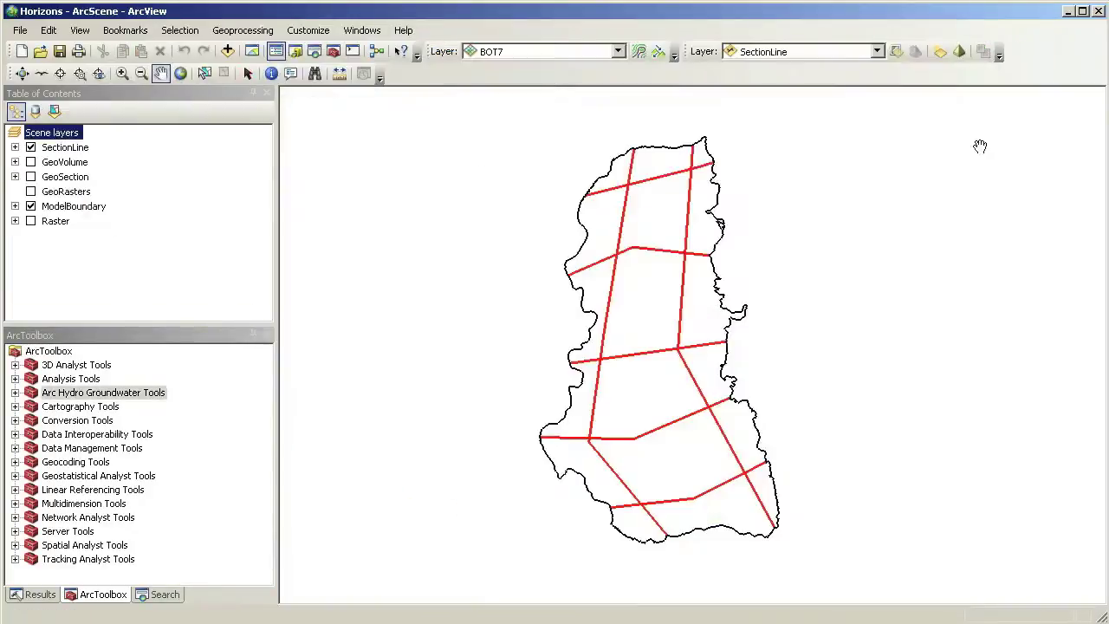
left_click(21, 73)
left_click_drag(618, 448, 638, 232)
left_click(30, 221)
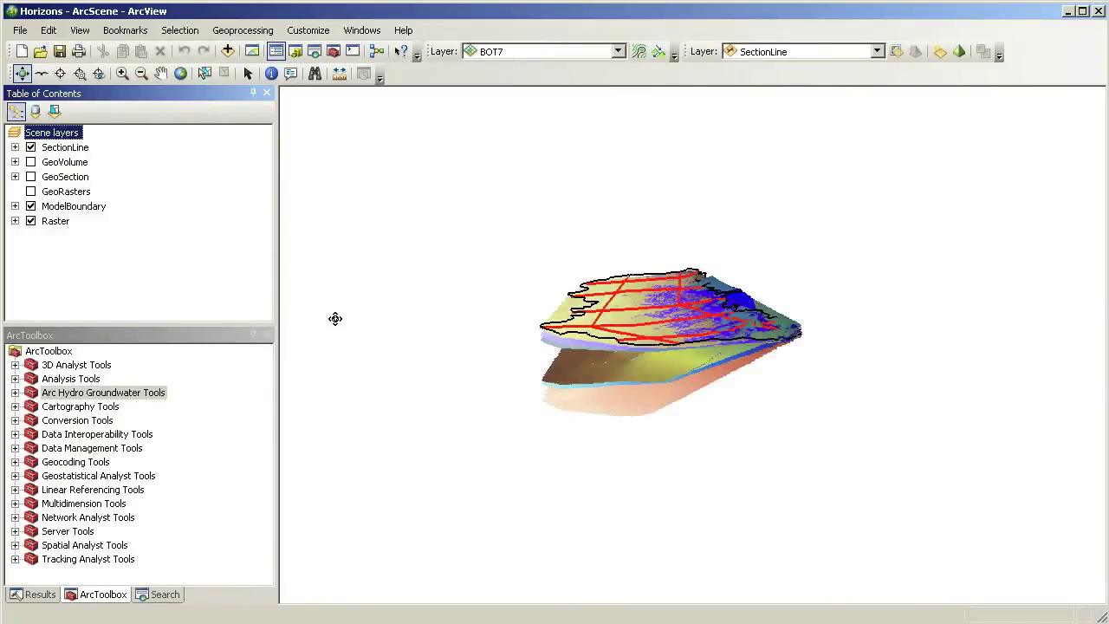
Zoom in on the horizon surfaces and open the GeoRasters attribute table
scroll(601, 348, "up", 3)
scroll(597, 341, "up", 3)
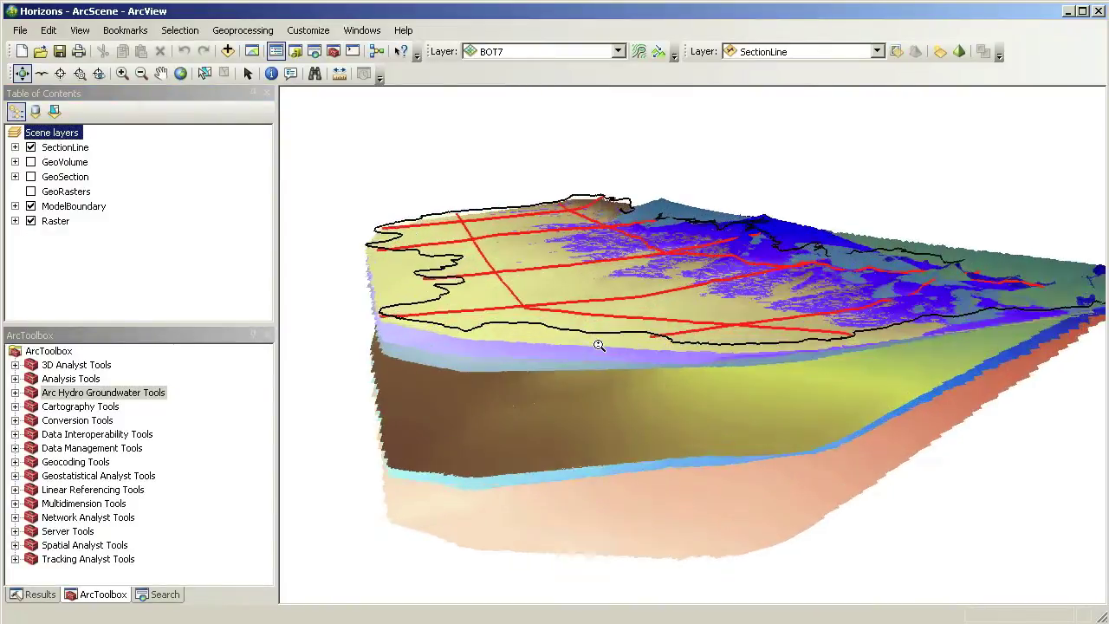
mouse_move(597, 341)
left_mouse_down()
mouse_move(629, 354)
mouse_move(560, 347)
mouse_move(582, 329)
mouse_move(607, 349)
left_mouse_up()
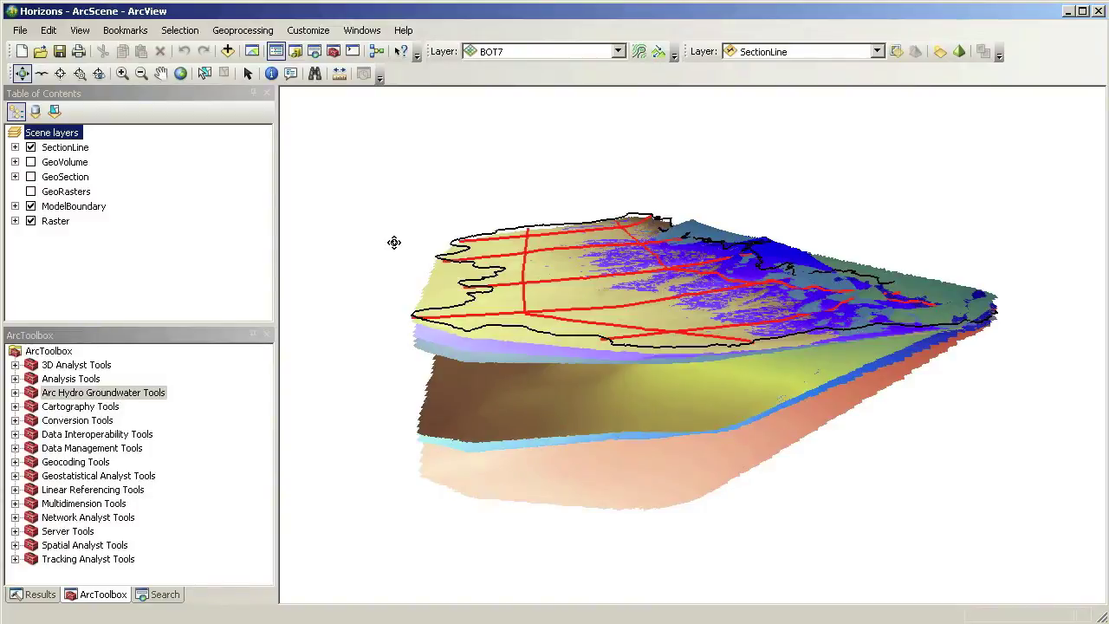
right_click(80, 193)
left_click(132, 283)
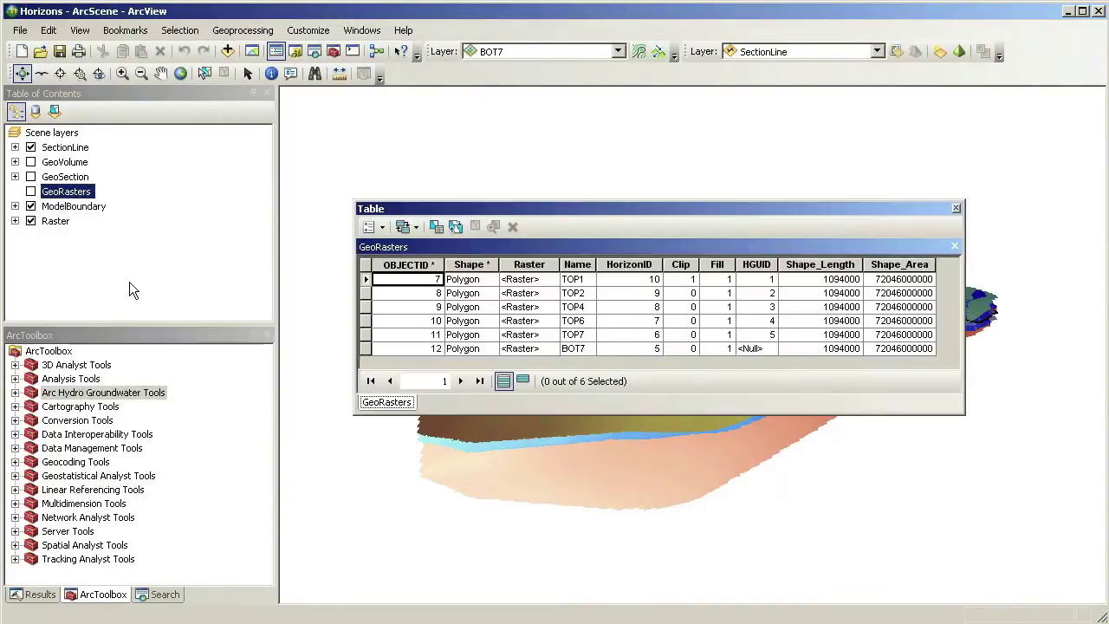
Highlight the HorizonID, Clip and Fill columns in turn, then close the GeoRasters table
left_click(636, 266)
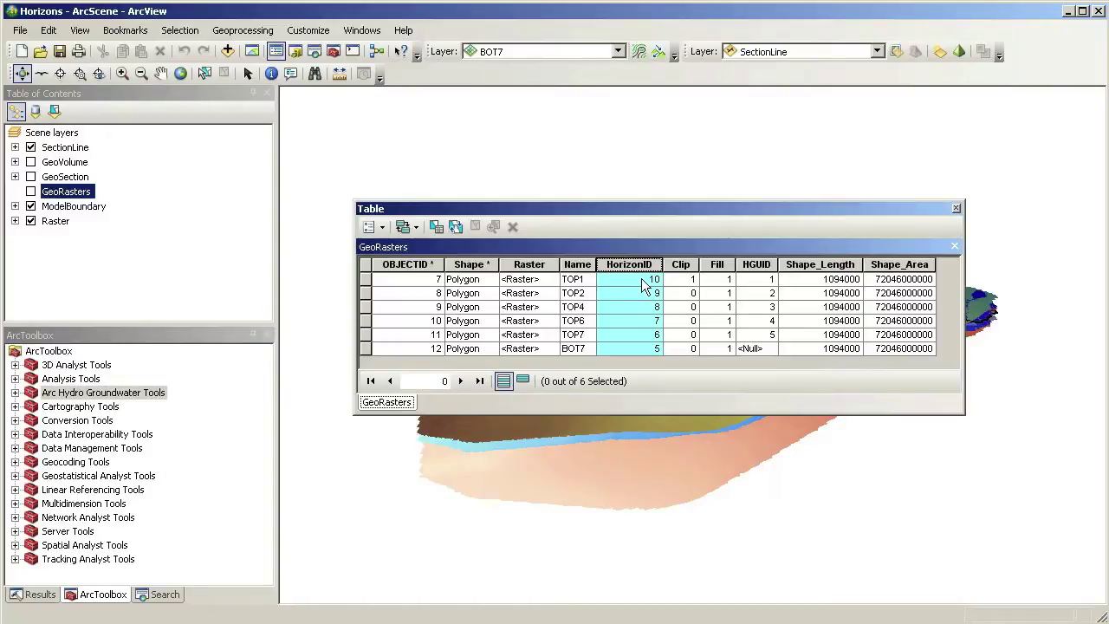
left_click(689, 265)
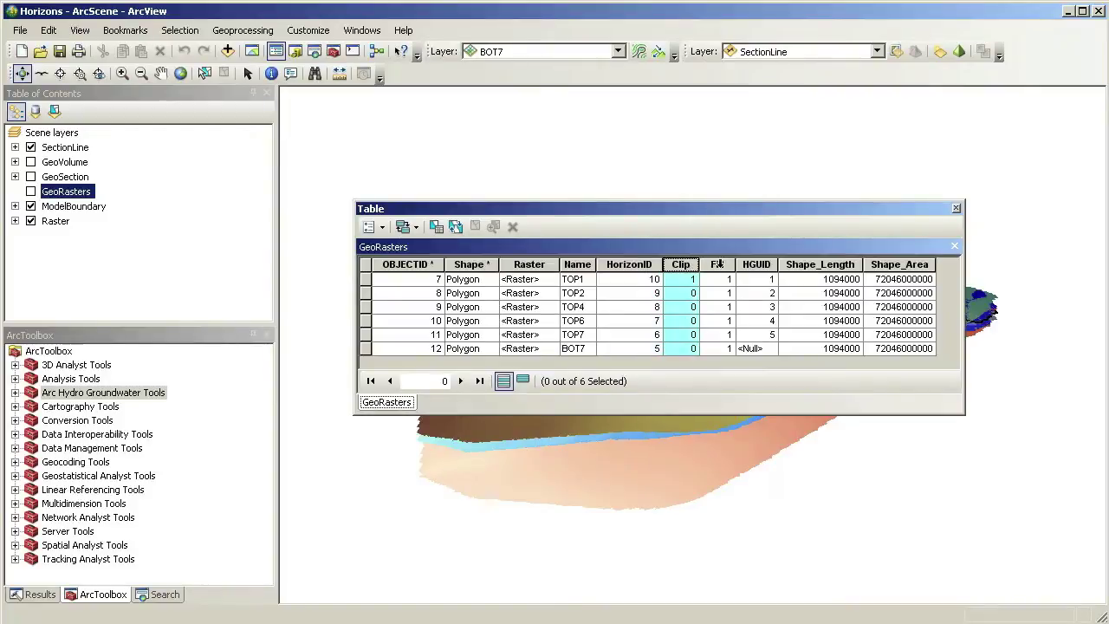
left_click(721, 265)
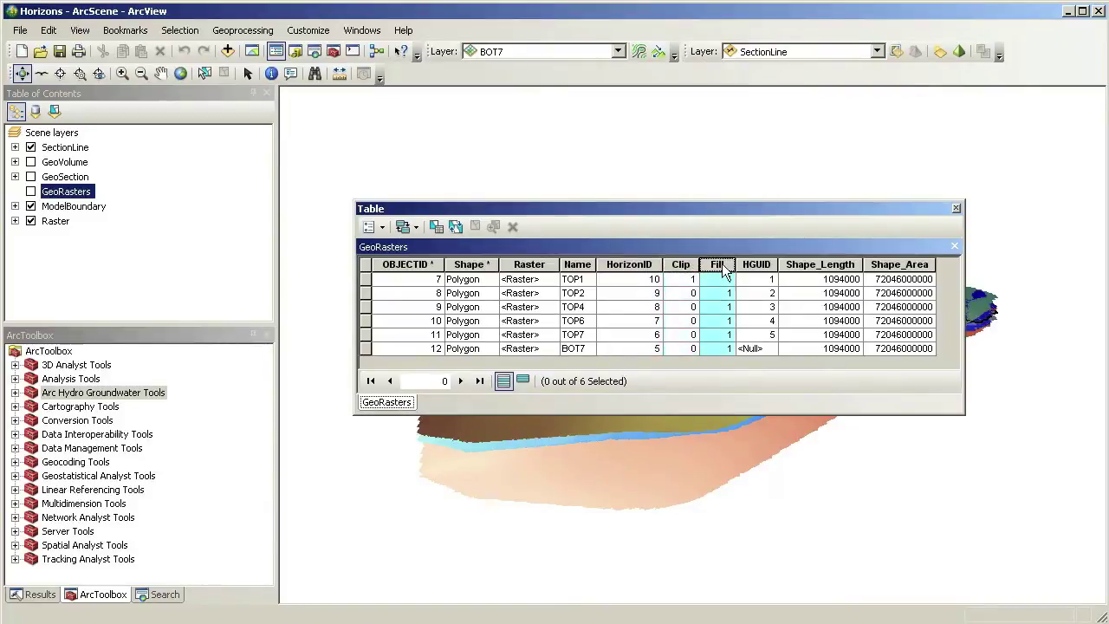
left_click(956, 208)
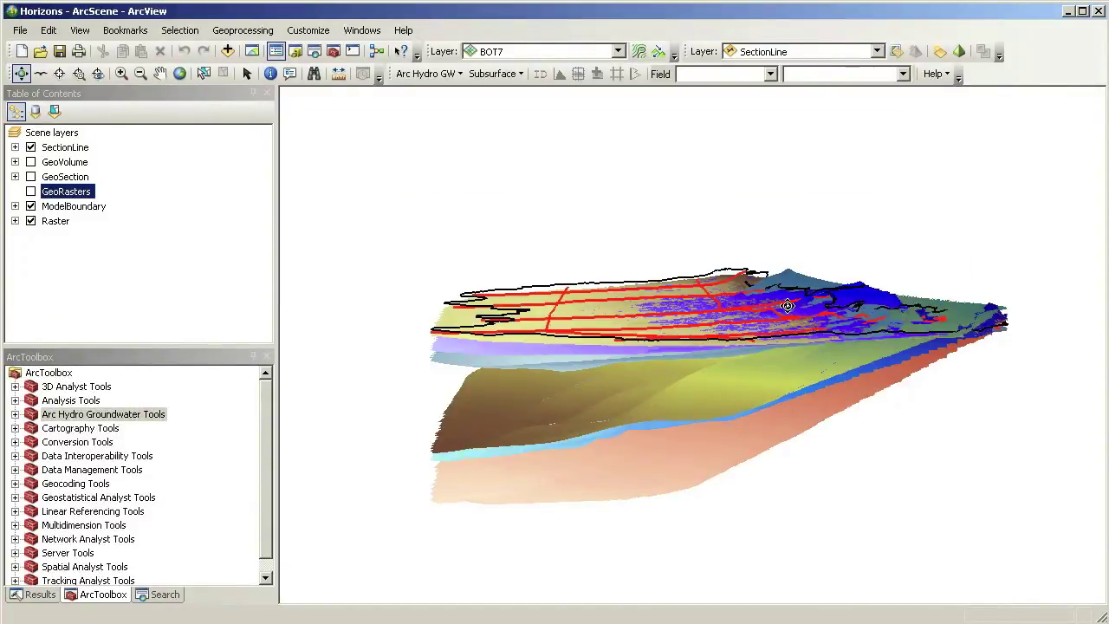
Orbit, pan and tilt the scene to frame the stacked horizon surfaces
left_click_drag(787, 305, 782, 344)
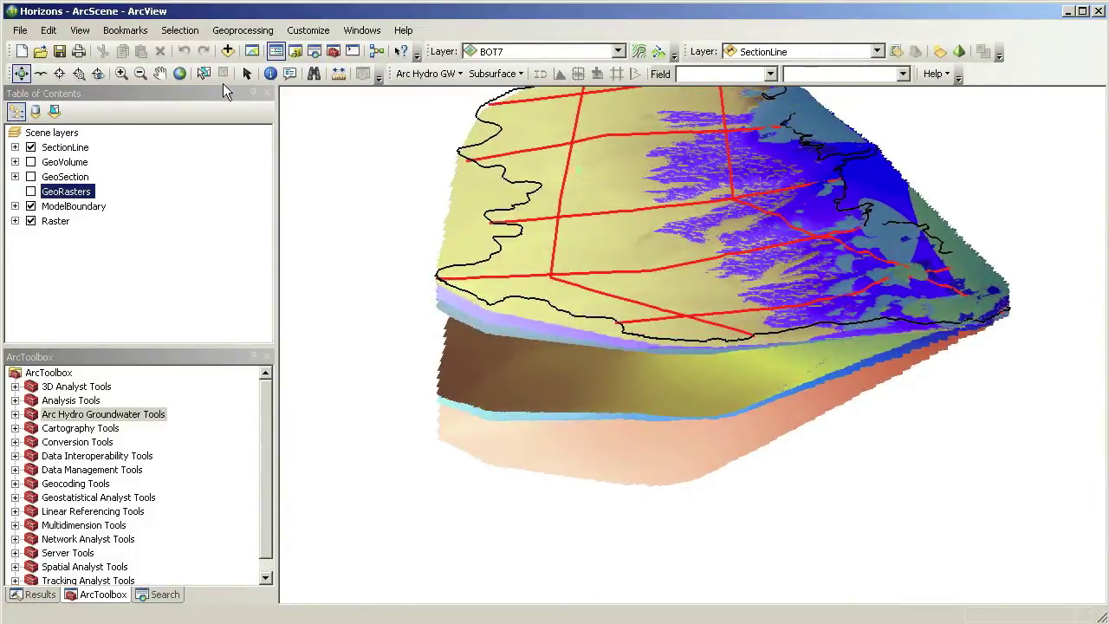
left_click(161, 73)
left_click_drag(601, 203, 587, 260)
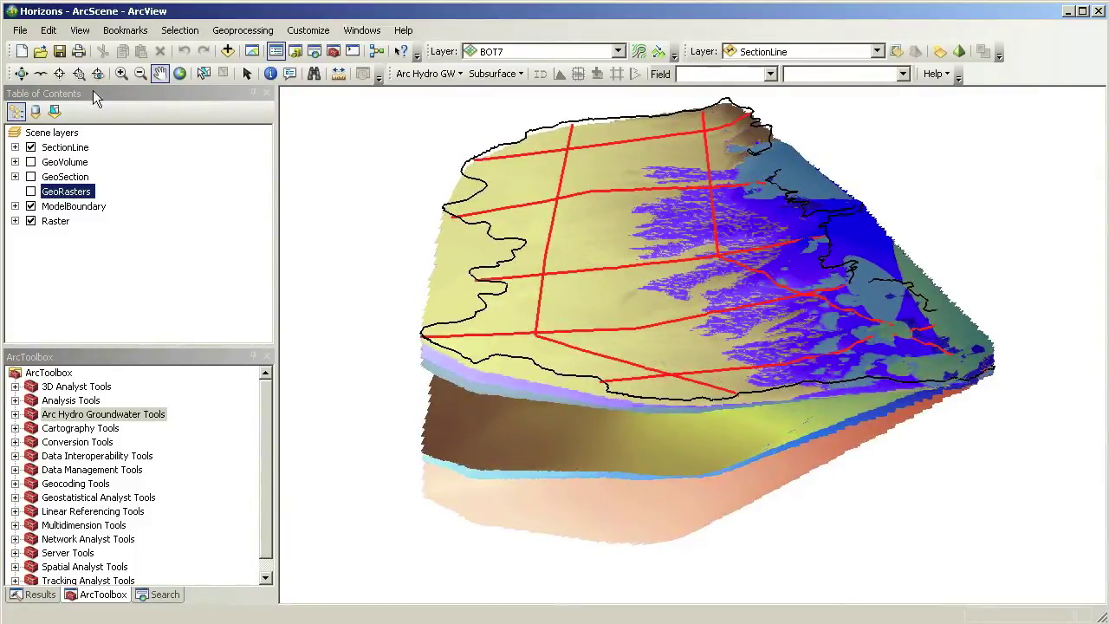
left_click(21, 73)
left_click_drag(607, 319, 602, 296)
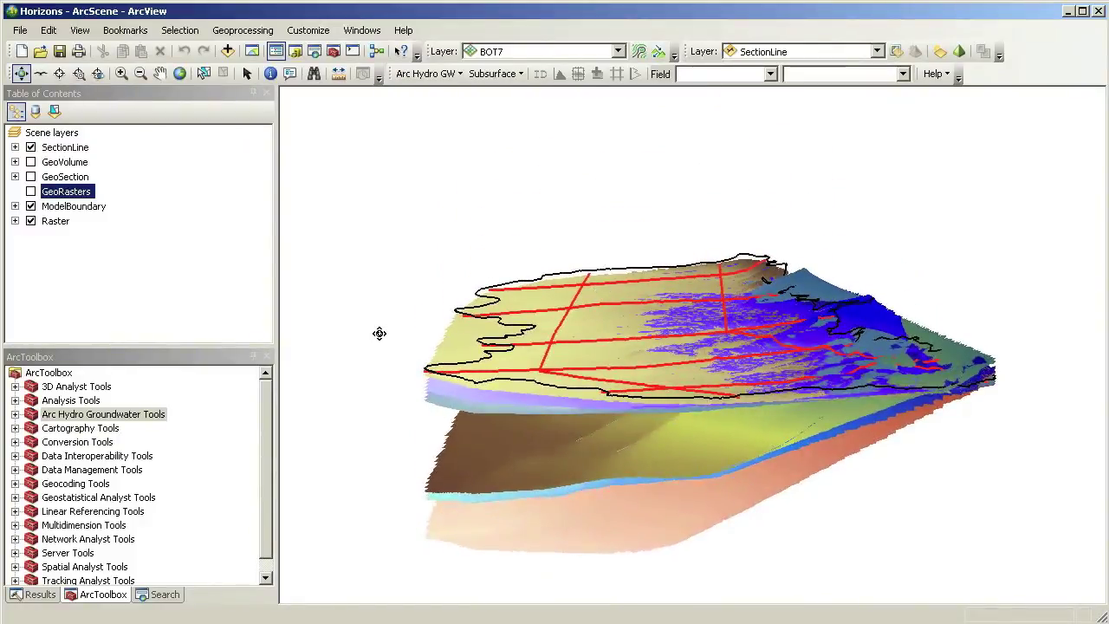
left_click(159, 73)
left_click_drag(561, 344, 571, 264)
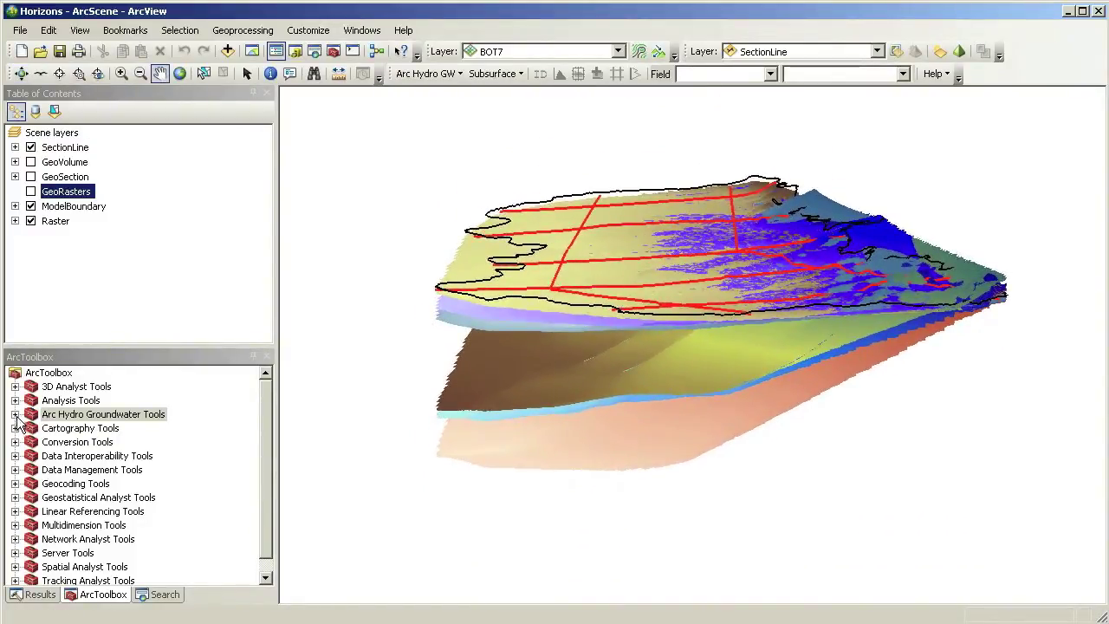
Open Rasters to GeoSections from Arc Hydro Groundwater Tools > Subsurface Analyst > Features
left_click(15, 414)
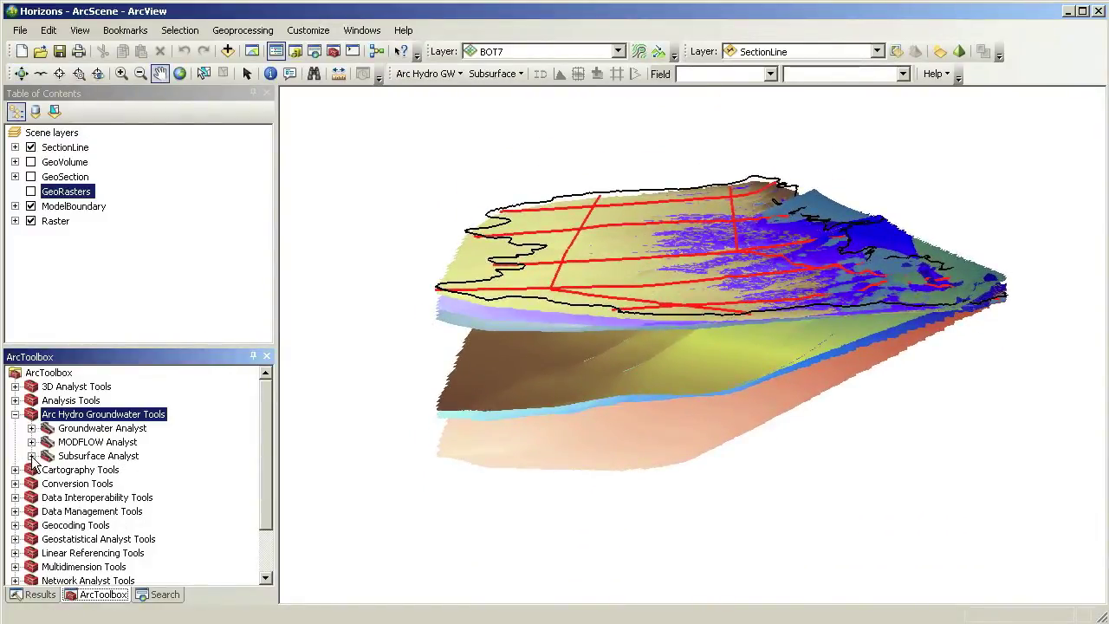
left_click(32, 456)
left_click(156, 541)
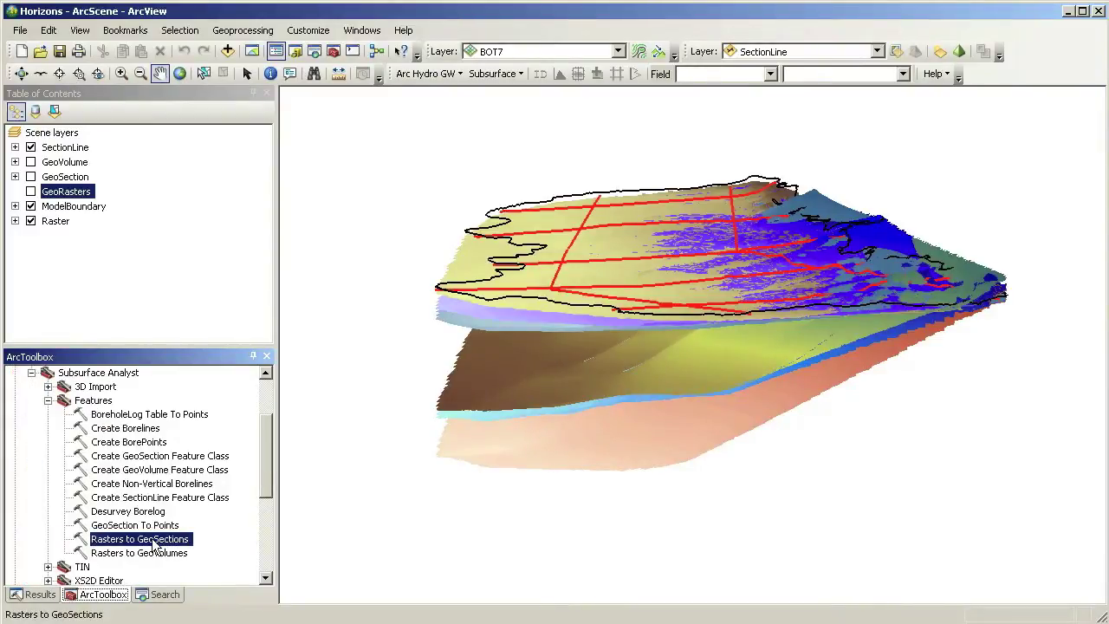
double_click(155, 541)
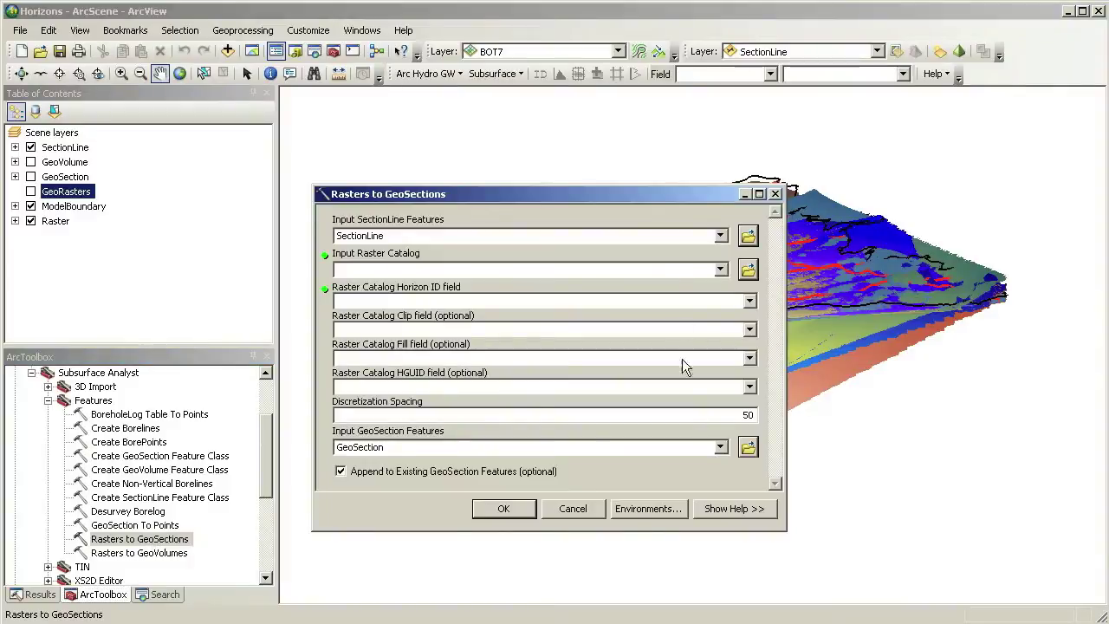
Set the input raster catalog to GeoRasters with HorizonID, Clip, Fill and HGUID fields
left_click(722, 269)
left_click(405, 287)
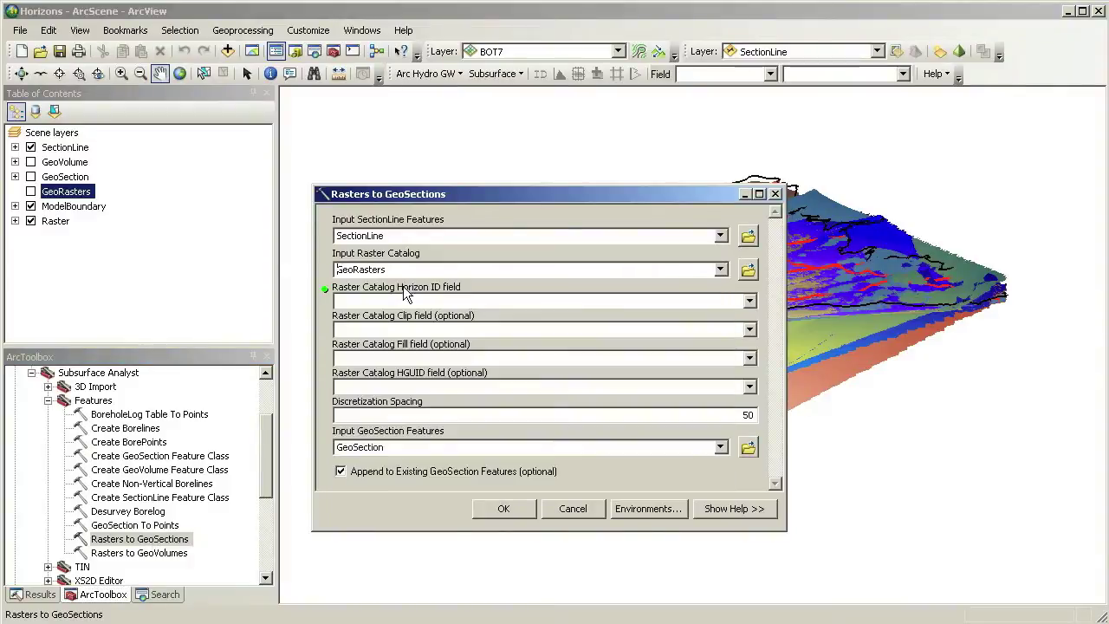
left_click(749, 301)
left_click(461, 314)
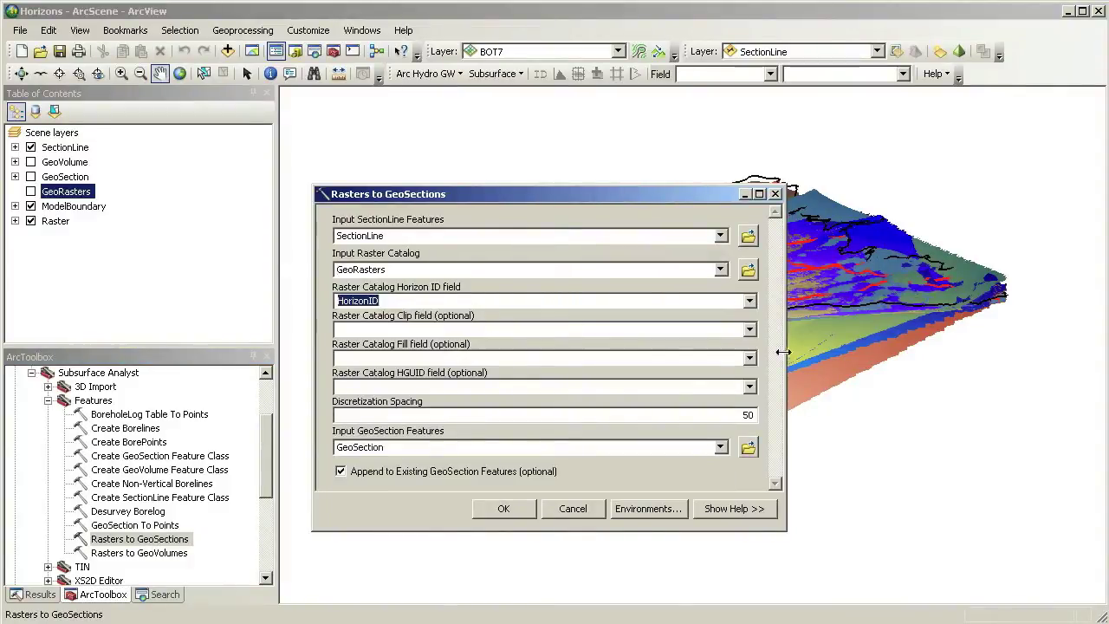
left_click(750, 330)
left_click(475, 357)
left_click(750, 358)
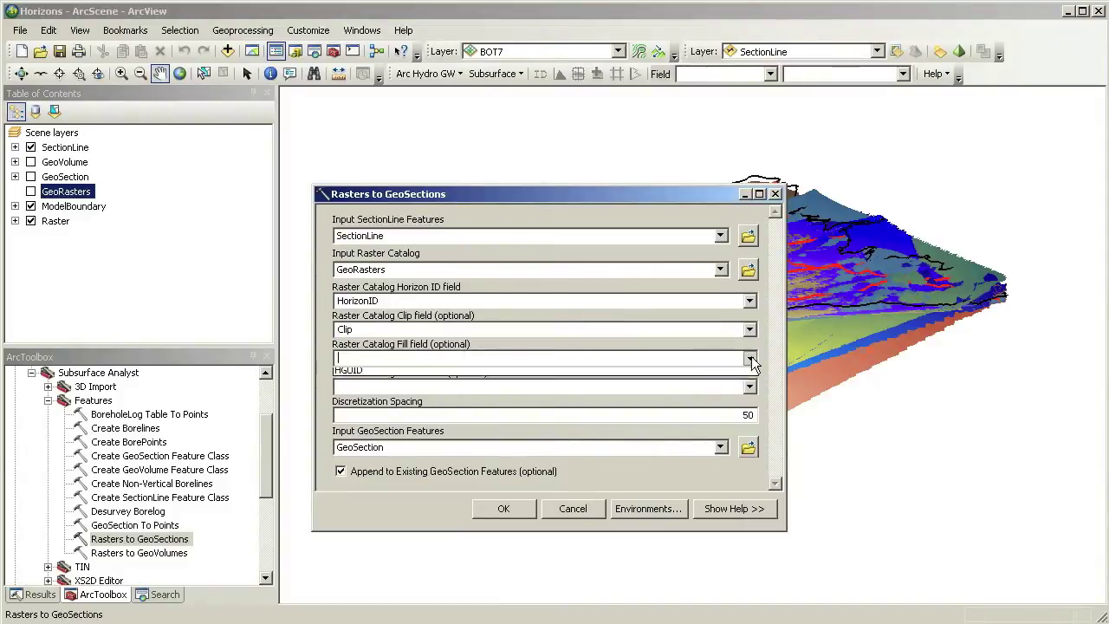
left_click(480, 396)
left_click(750, 387)
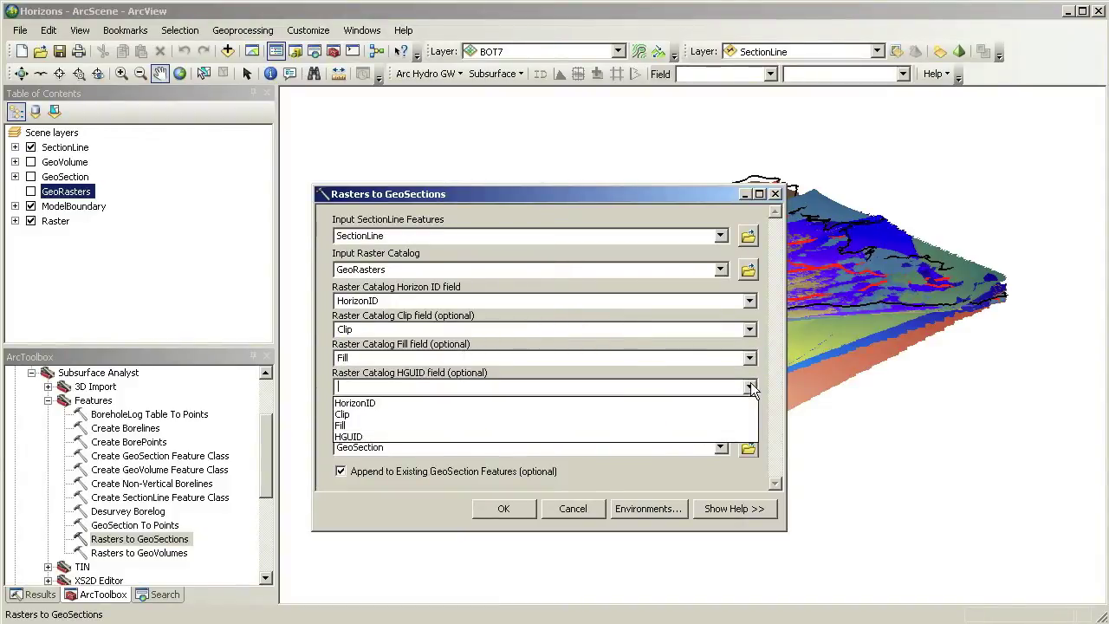
left_click(579, 437)
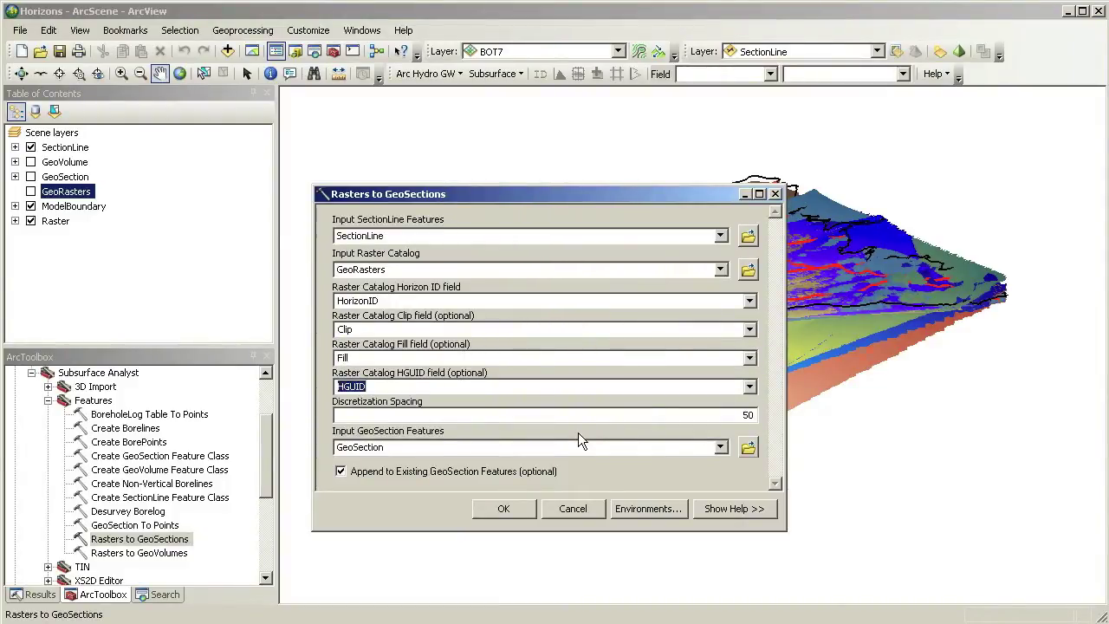
Change the spacing from 50 to 1000 and run the GeoSection generation
double_click(736, 416)
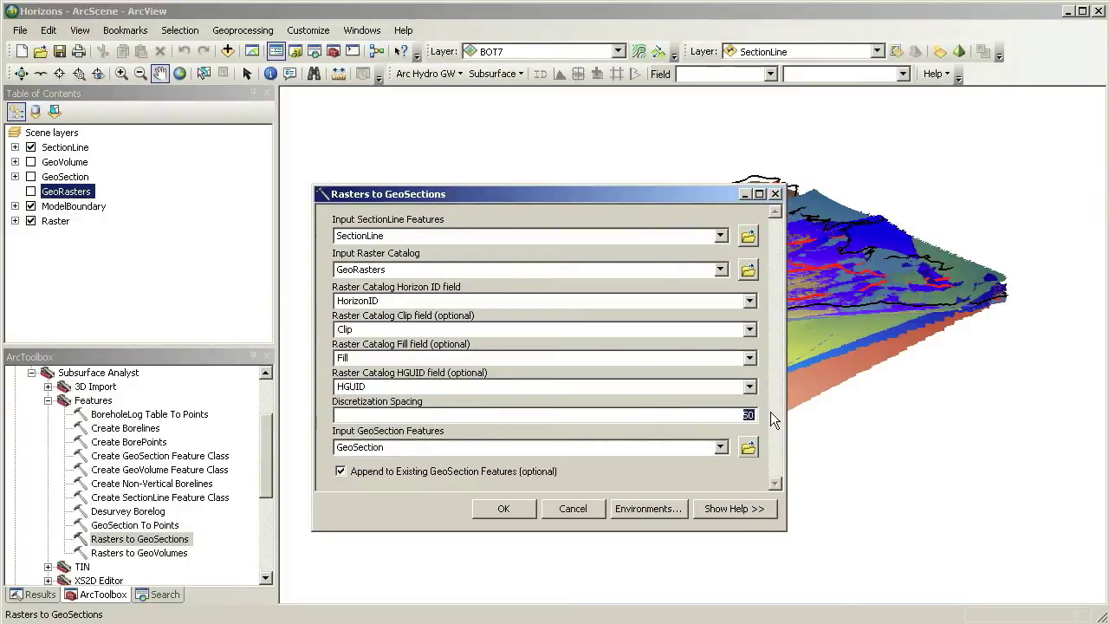
type("1000")
left_click(504, 510)
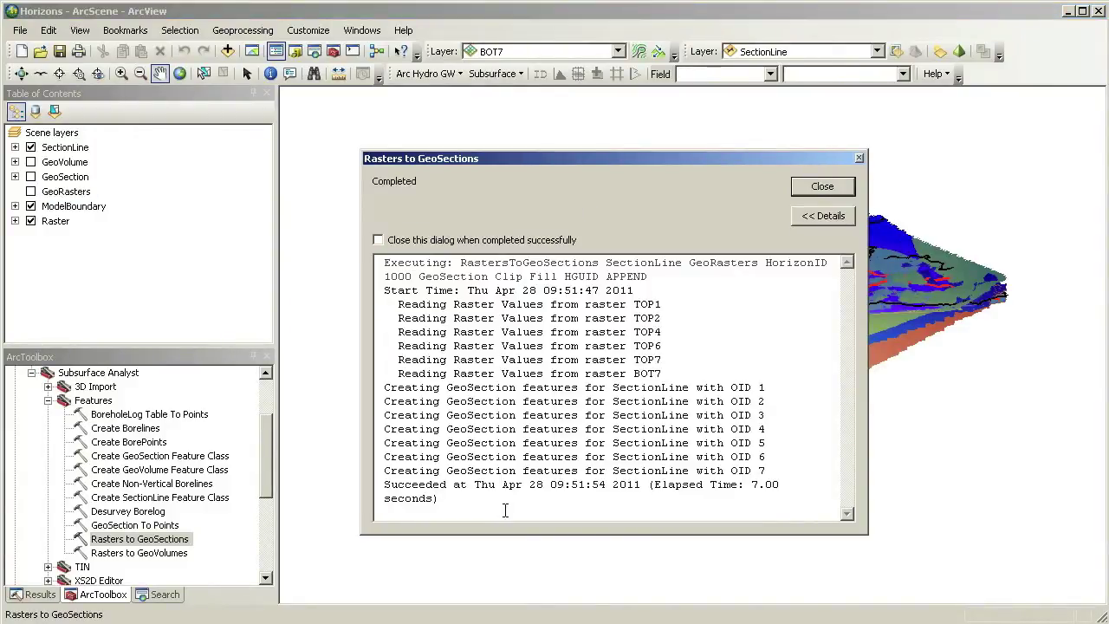
left_click(830, 186)
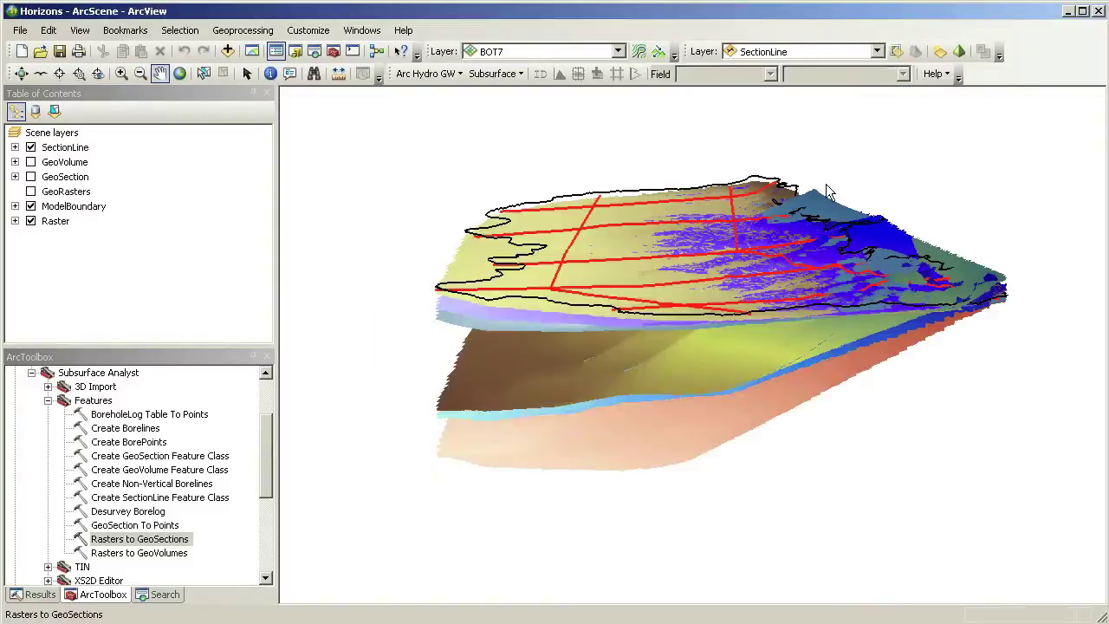
left_click(30, 177)
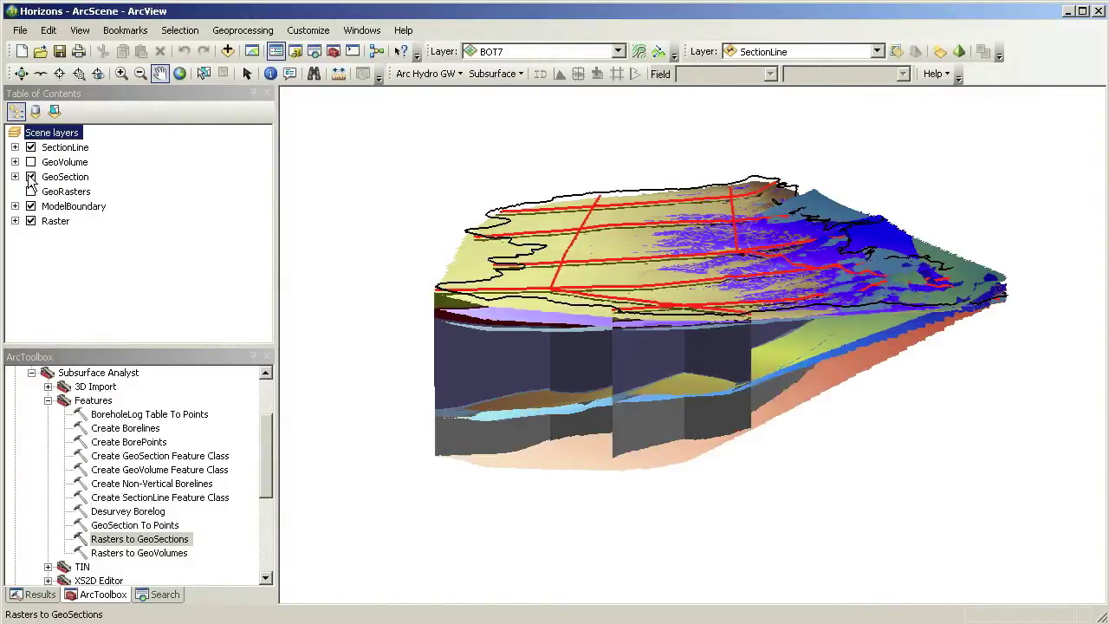
left_click(31, 221)
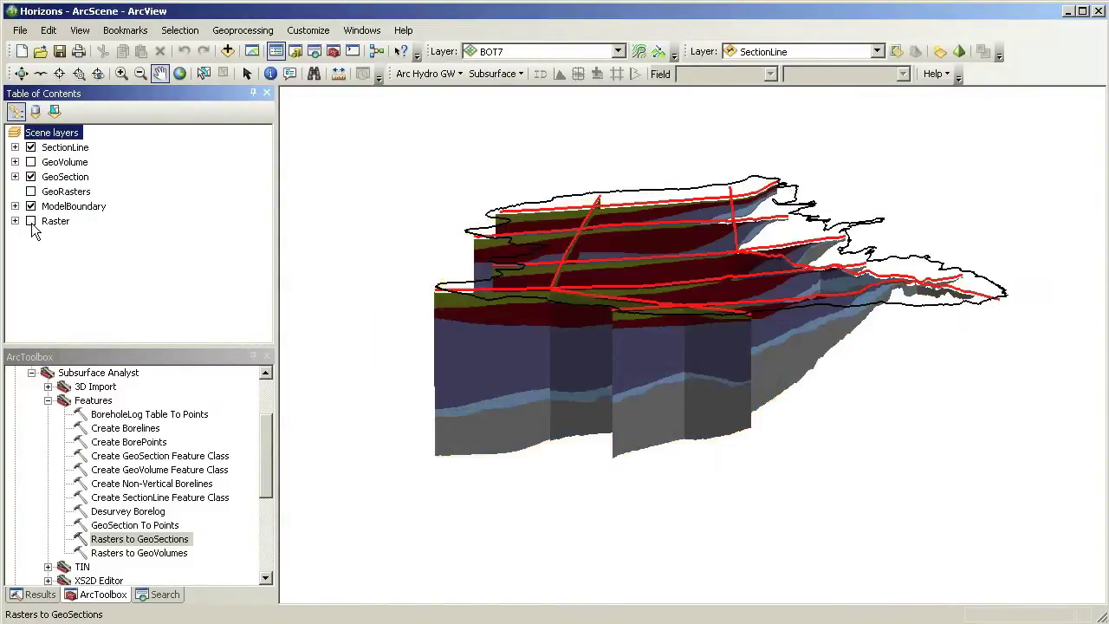
left_click(22, 74)
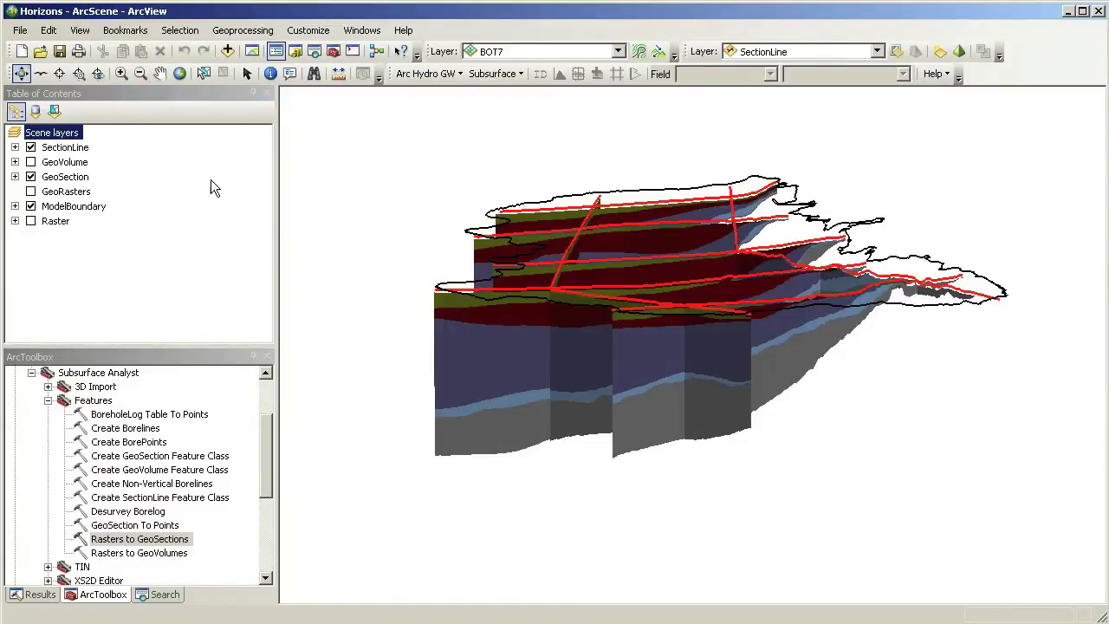
left_click_drag(555, 371, 337, 135)
left_click(159, 74)
left_click_drag(447, 379, 670, 301)
left_click(270, 74)
left_click(620, 371)
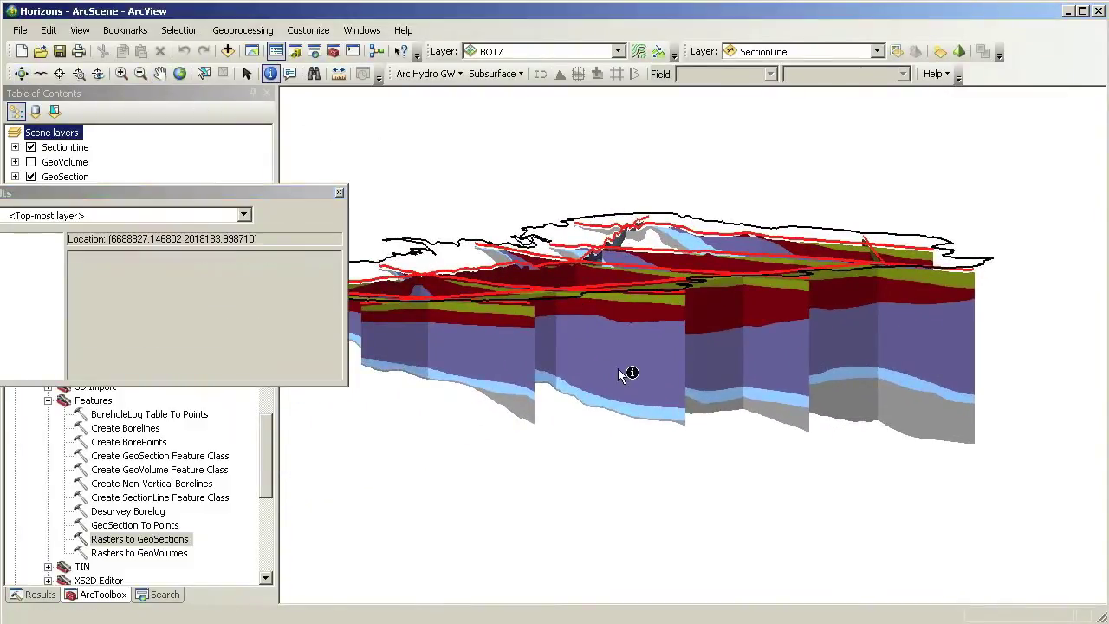
left_click_drag(221, 192, 582, 185)
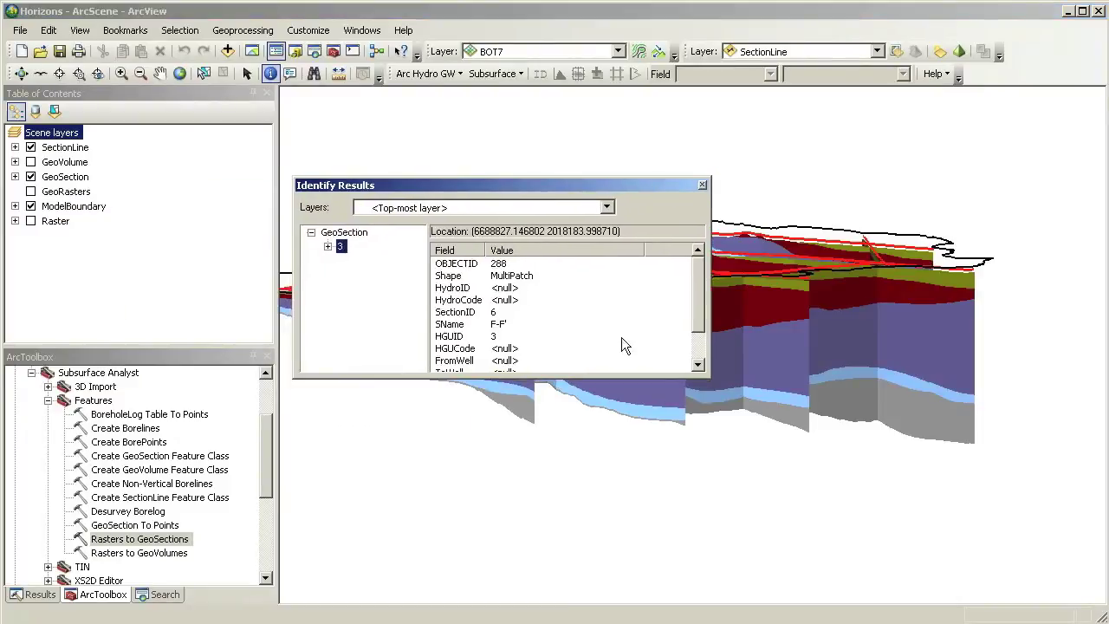
left_click_drag(577, 375, 578, 442)
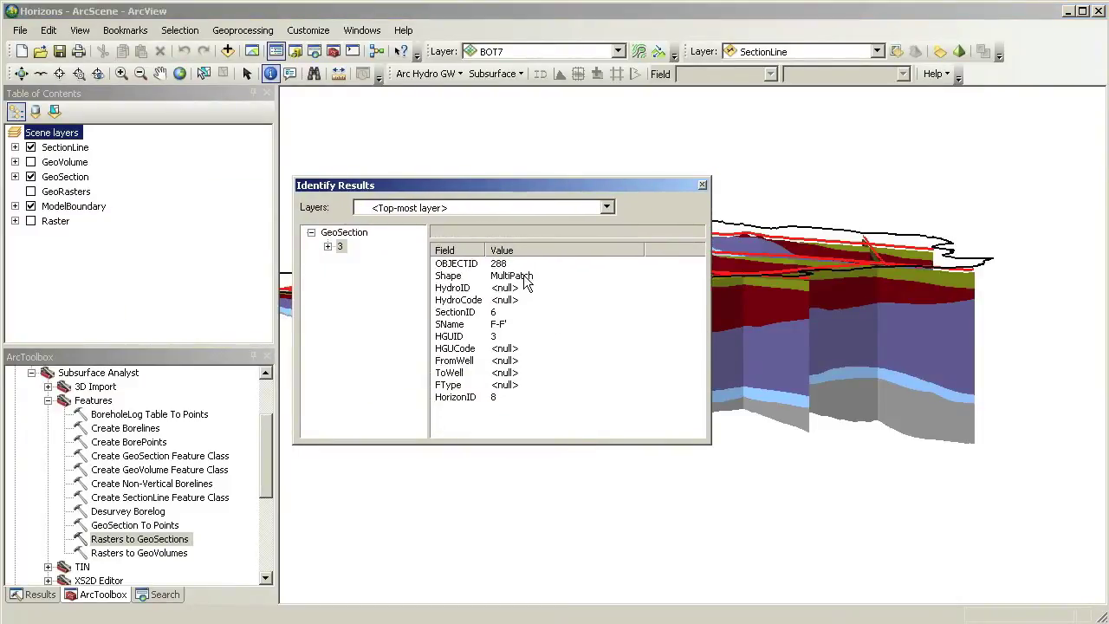
left_click(703, 186)
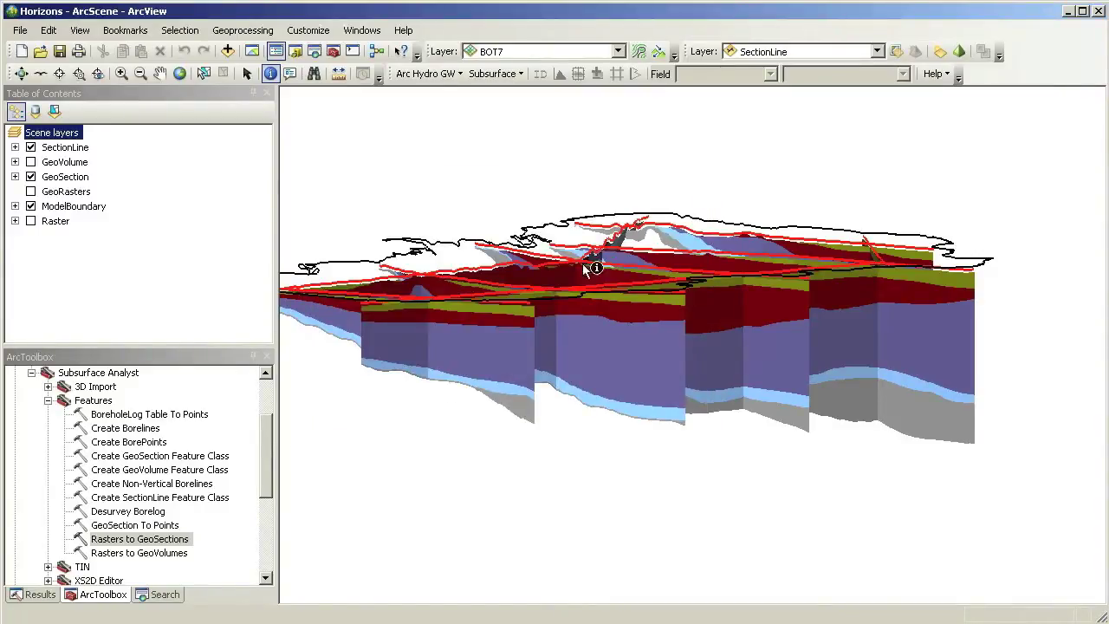
key("n")
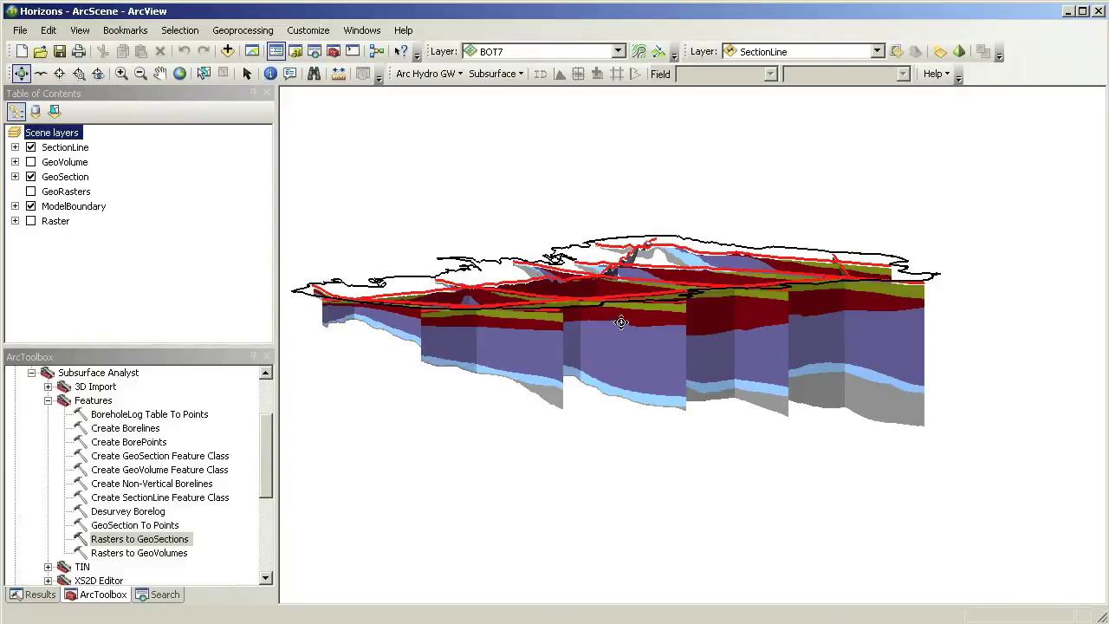
left_click_drag(622, 321, 416, 344)
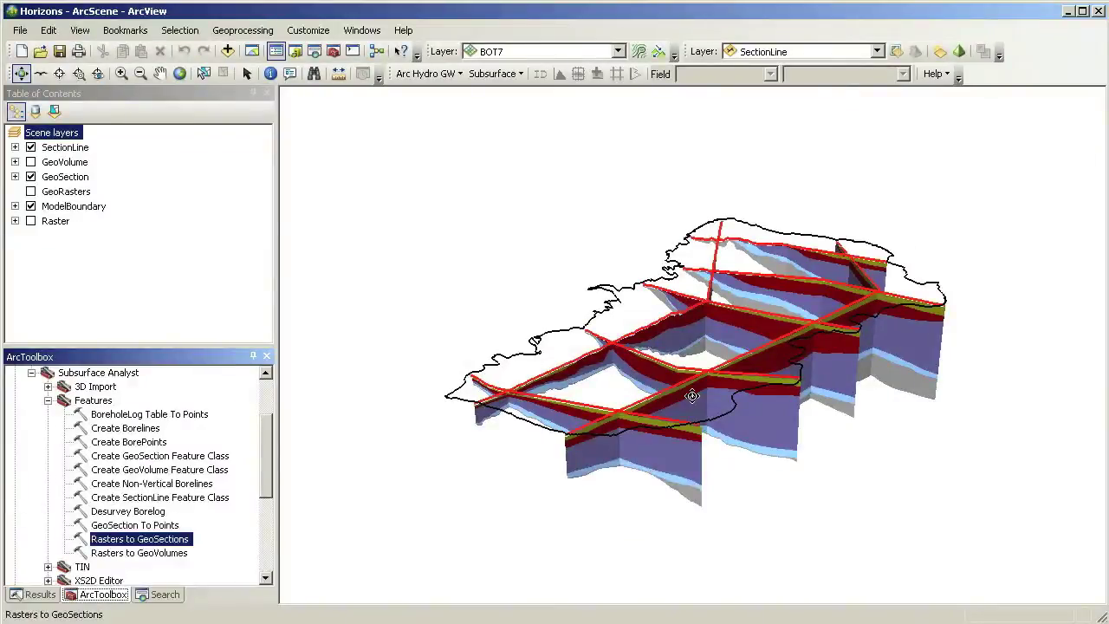
left_click_drag(749, 399, 561, 454)
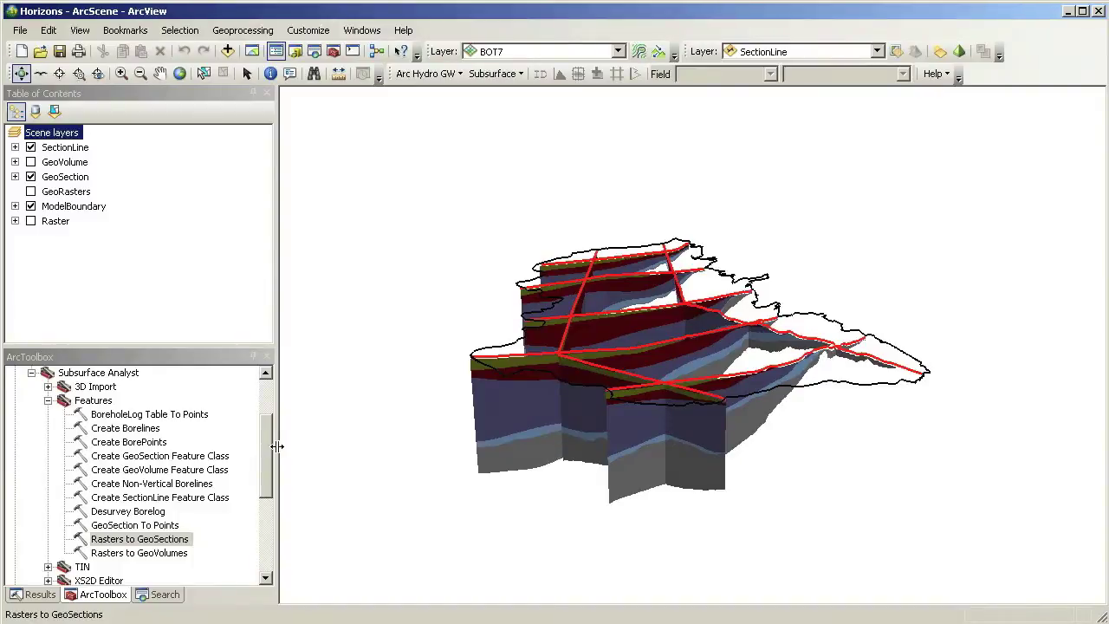
left_click(49, 400)
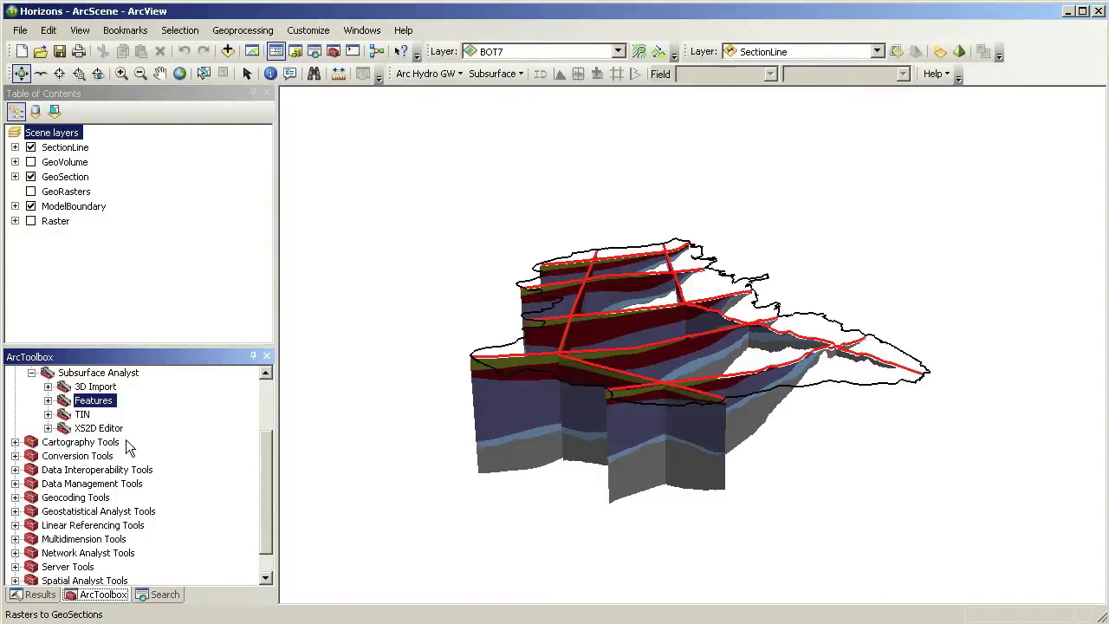
Open Polygon to TIN with ModelBoundary as input and 4000 triangle spacing
left_click(49, 414)
left_click(122, 430)
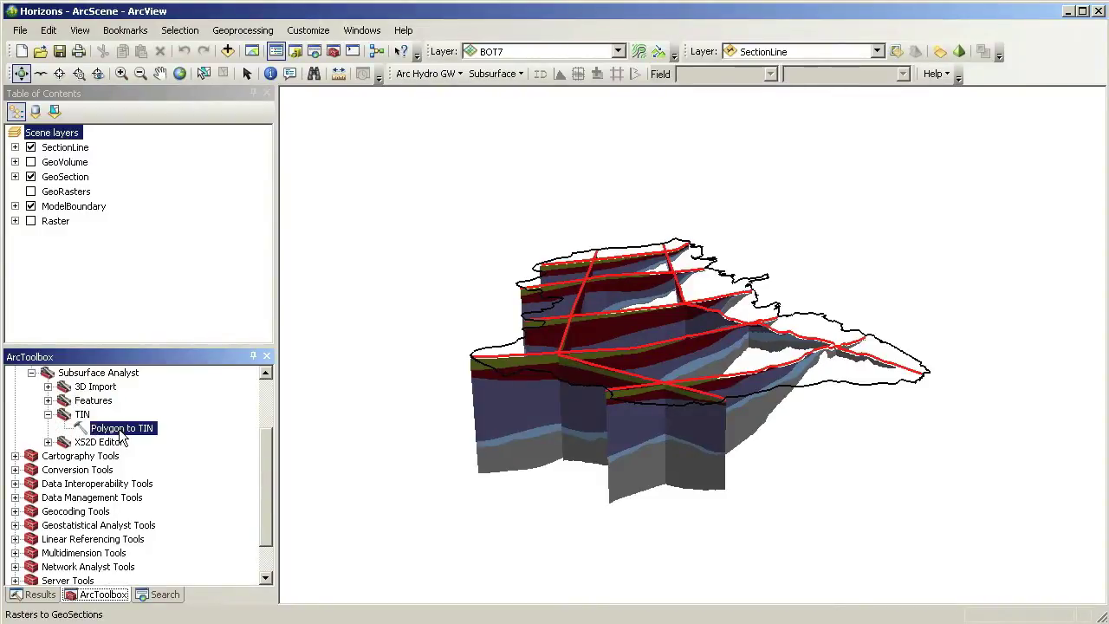
double_click(122, 430)
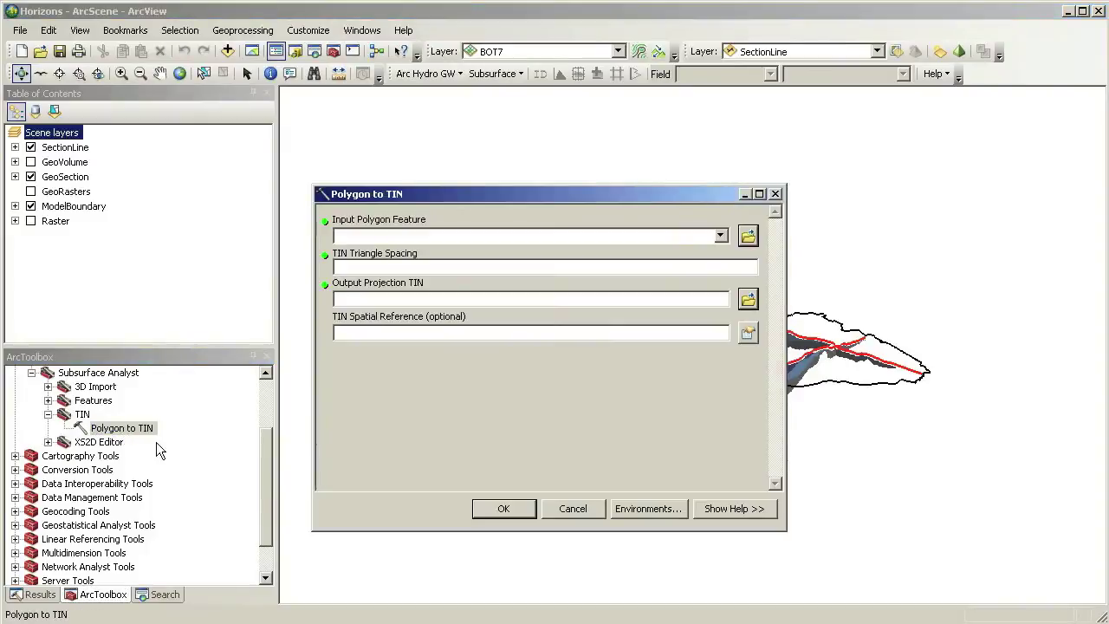
left_click(720, 236)
left_click(404, 253)
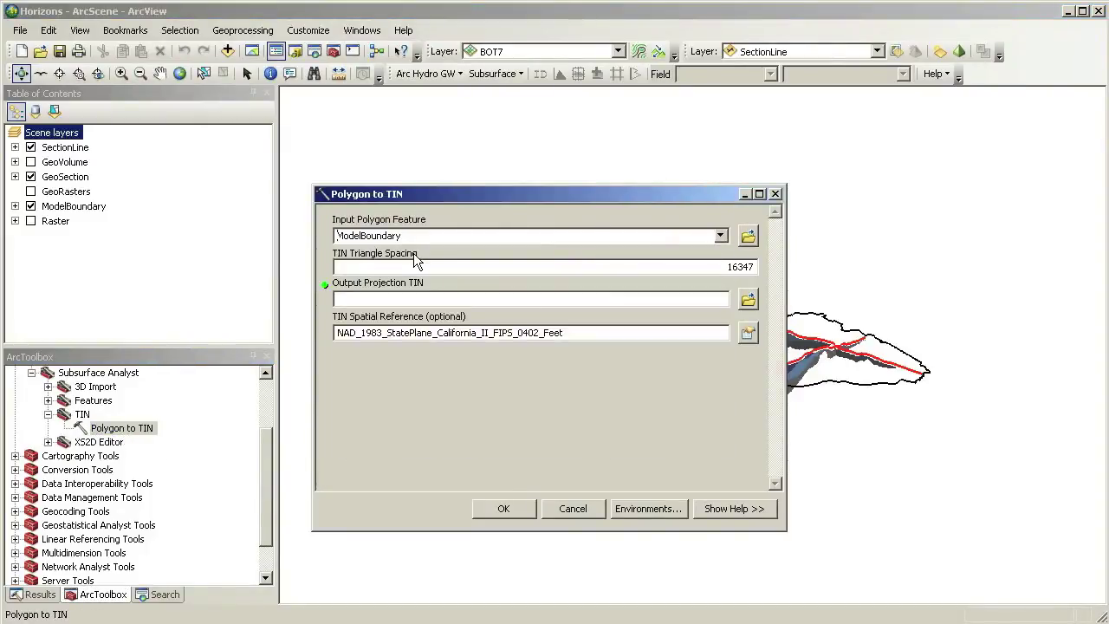
left_click_drag(723, 267, 773, 266)
type("4000")
Save the output TIN as projtin4k, run the tool and close the report
left_click(747, 299)
type("pr")
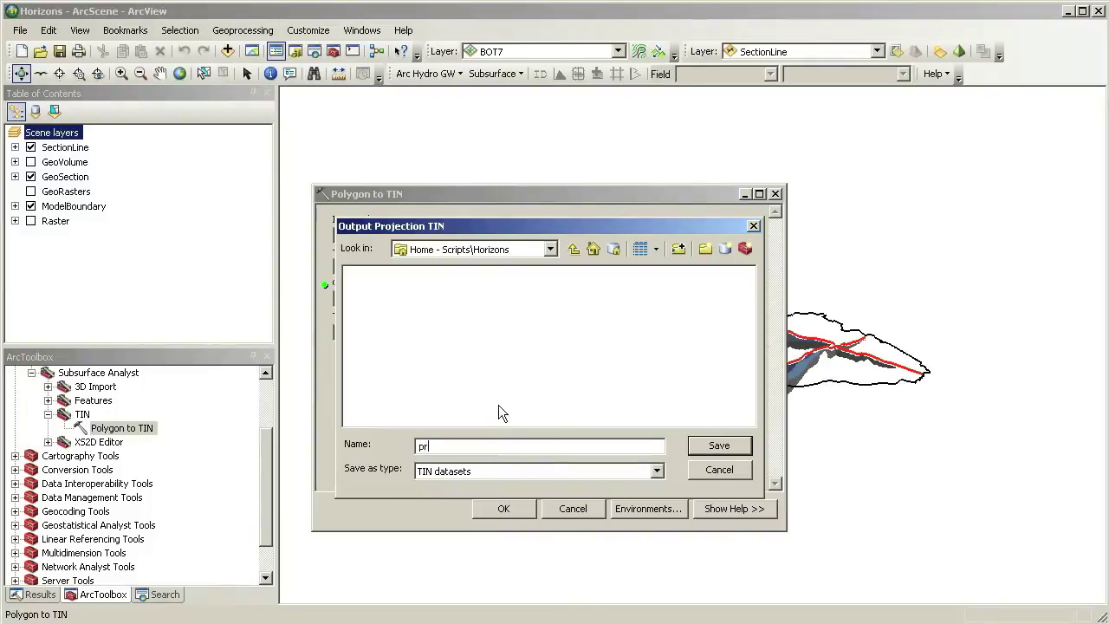
type("ojtin4k")
left_click(719, 446)
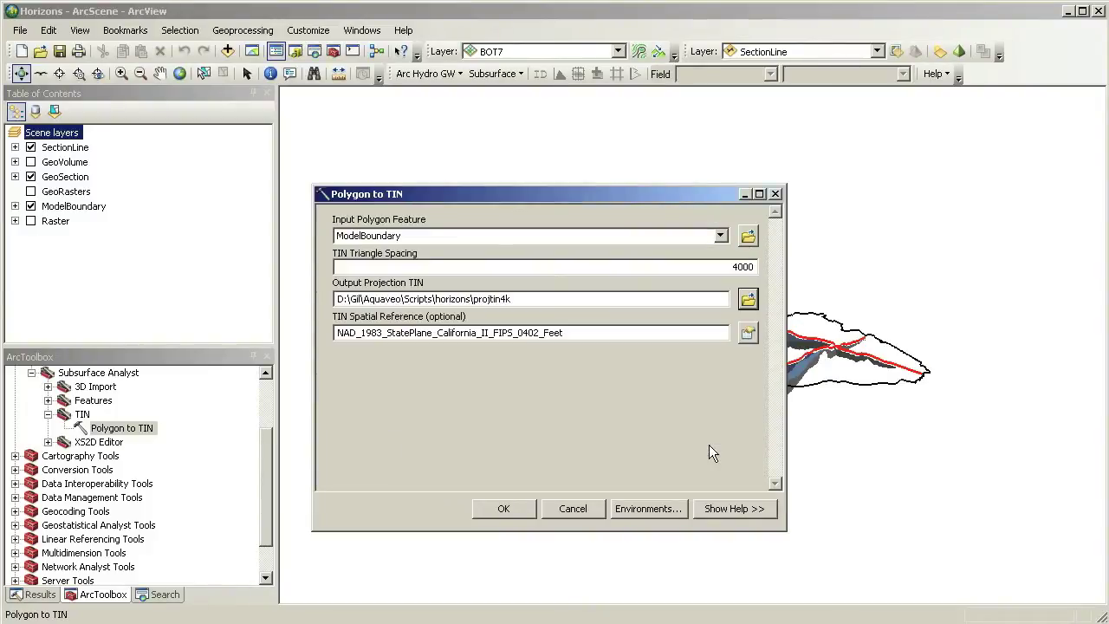
left_click(519, 509)
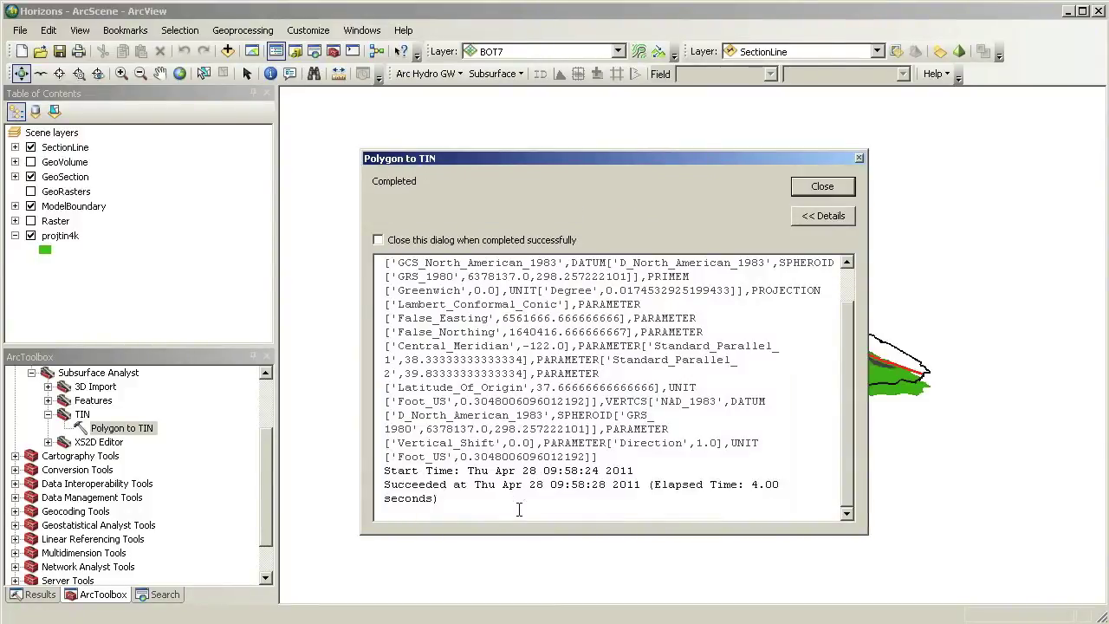
left_click(845, 187)
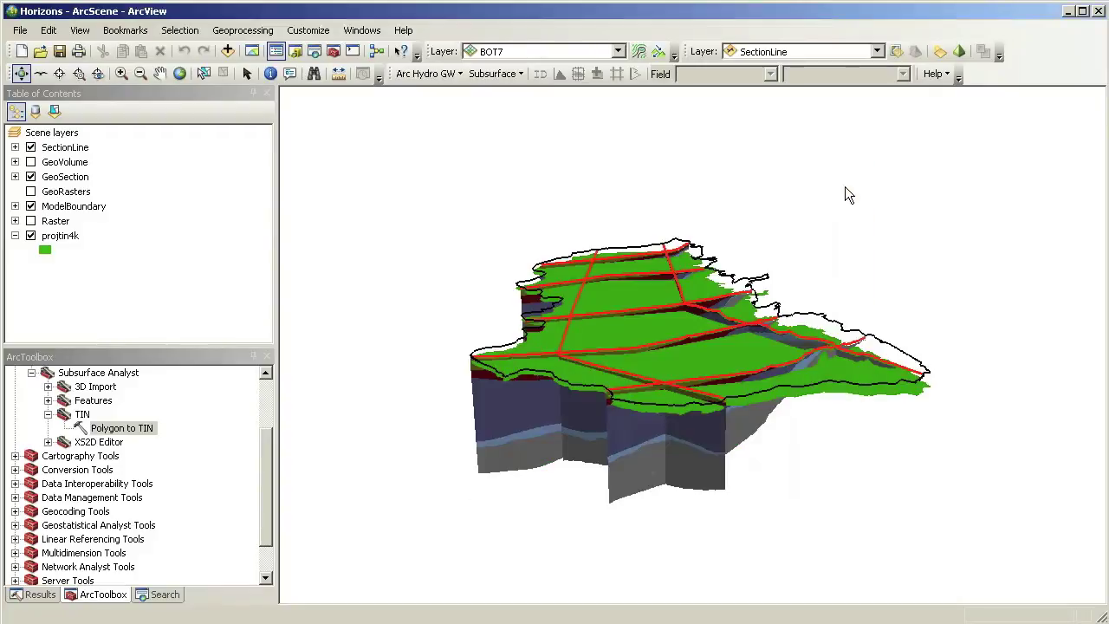
Replace projtin4k's Faces renderer with 'Edges with the same symbol' and view the triangle mesh
double_click(76, 241)
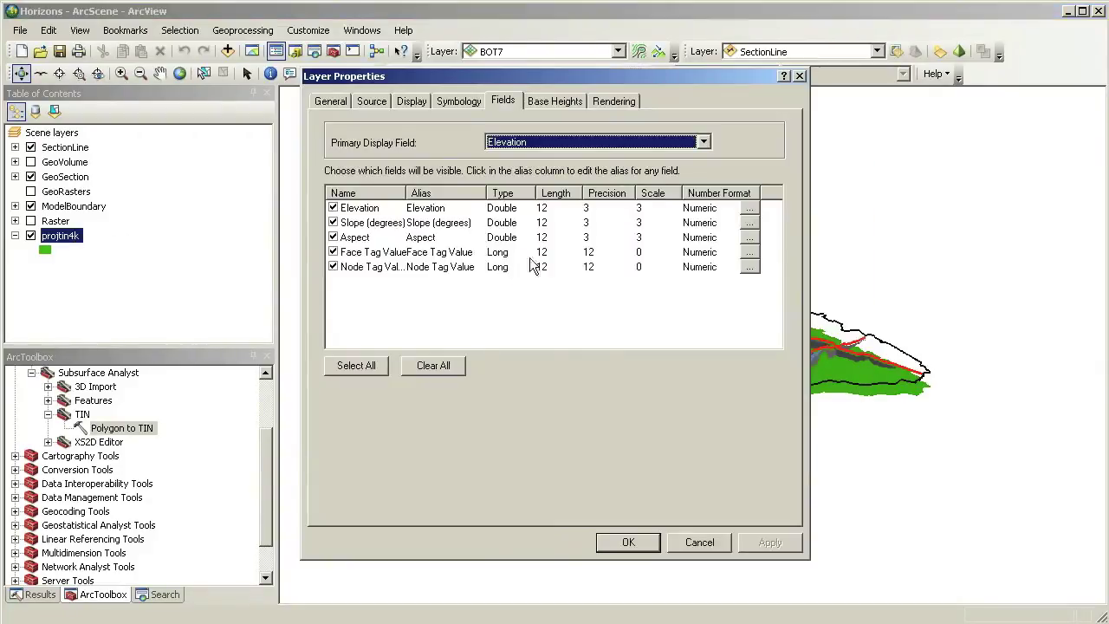
left_click(458, 100)
left_click(344, 320)
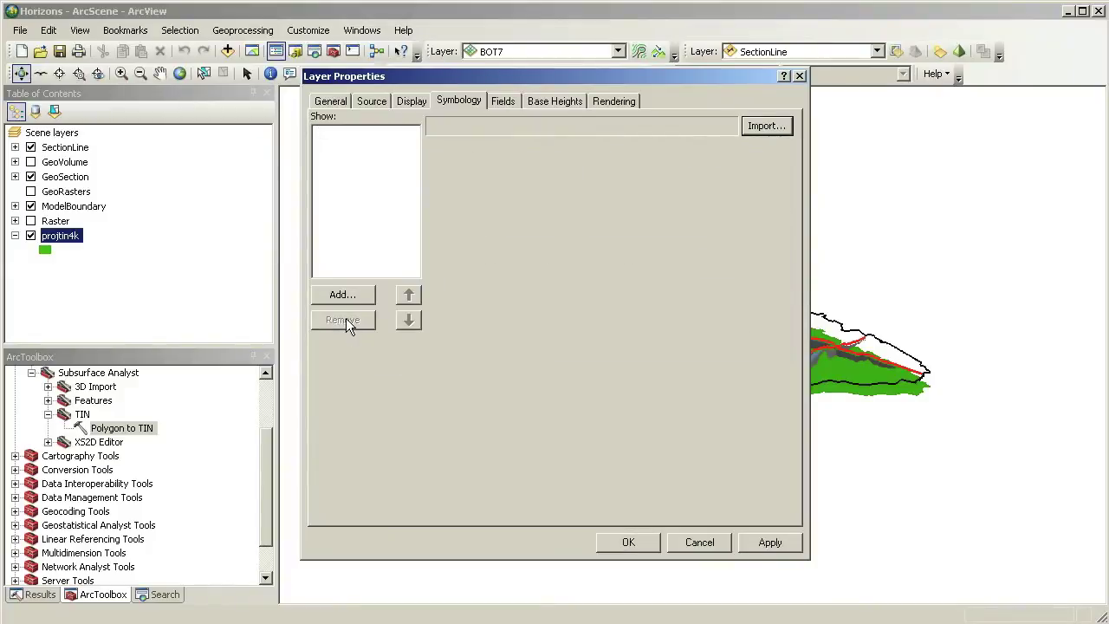
left_click(355, 296)
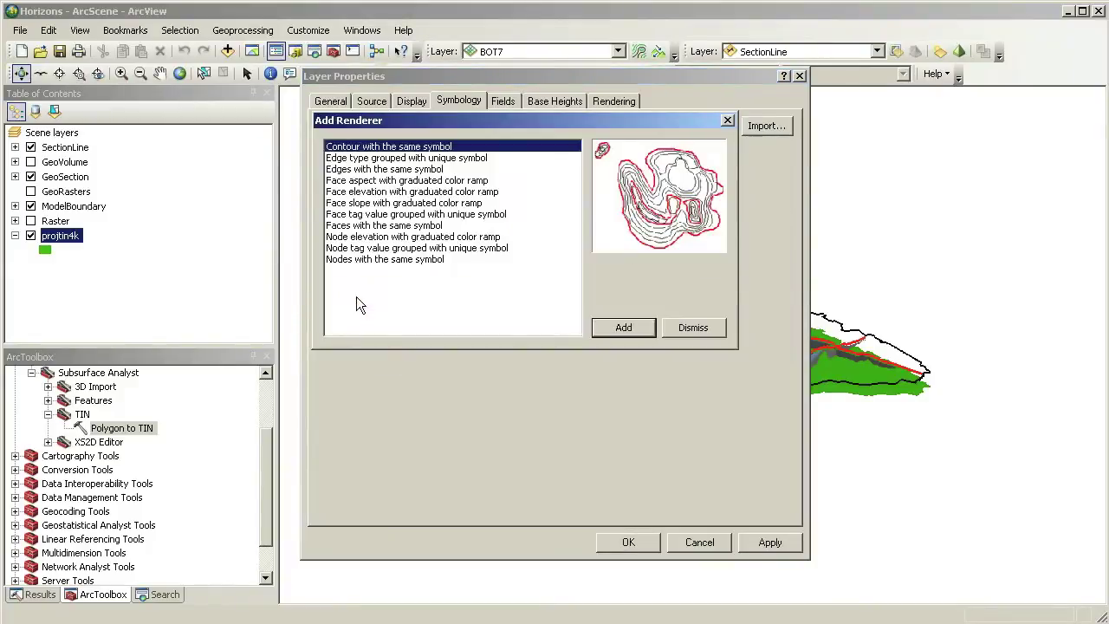
left_click(381, 169)
left_click(618, 323)
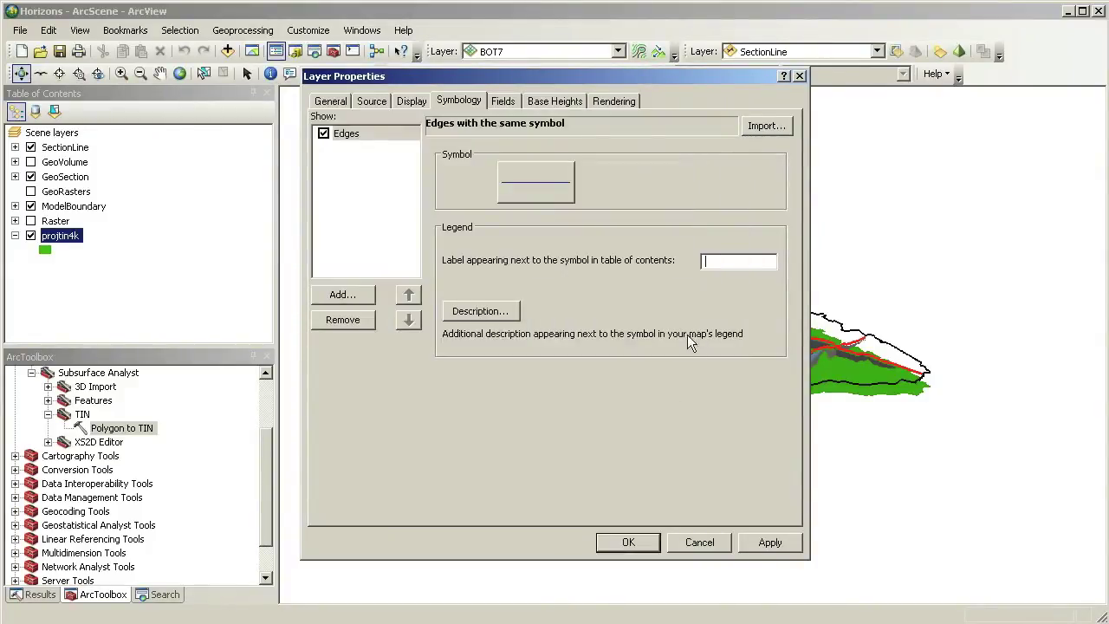
left_click(629, 542)
left_click_drag(624, 425, 593, 387)
scroll(592, 387, "up", 6)
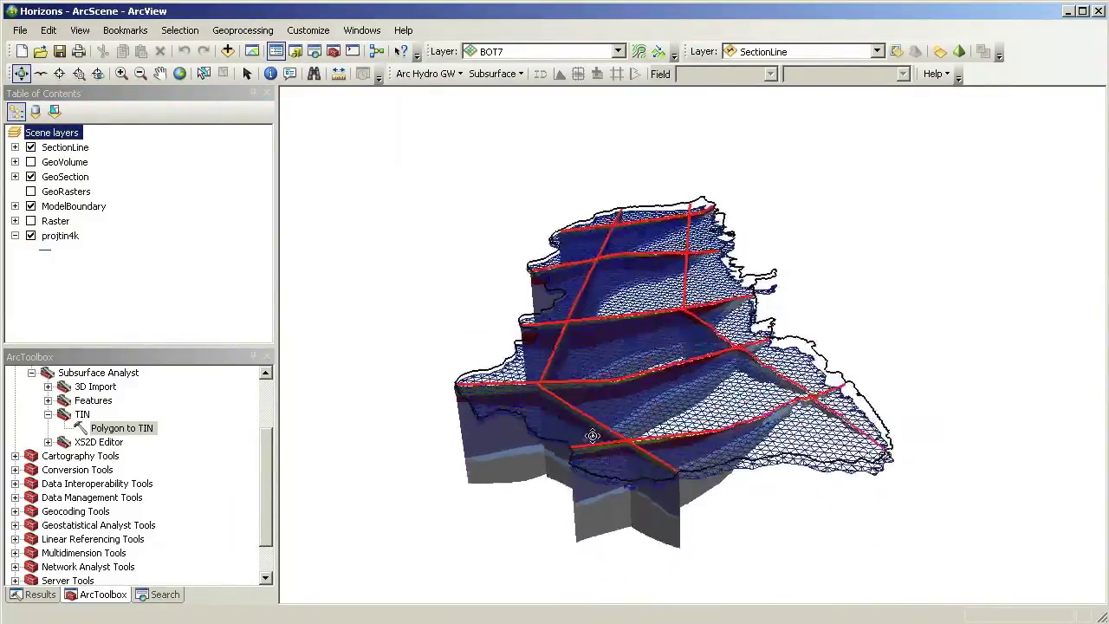
scroll(601, 428, "up", 3)
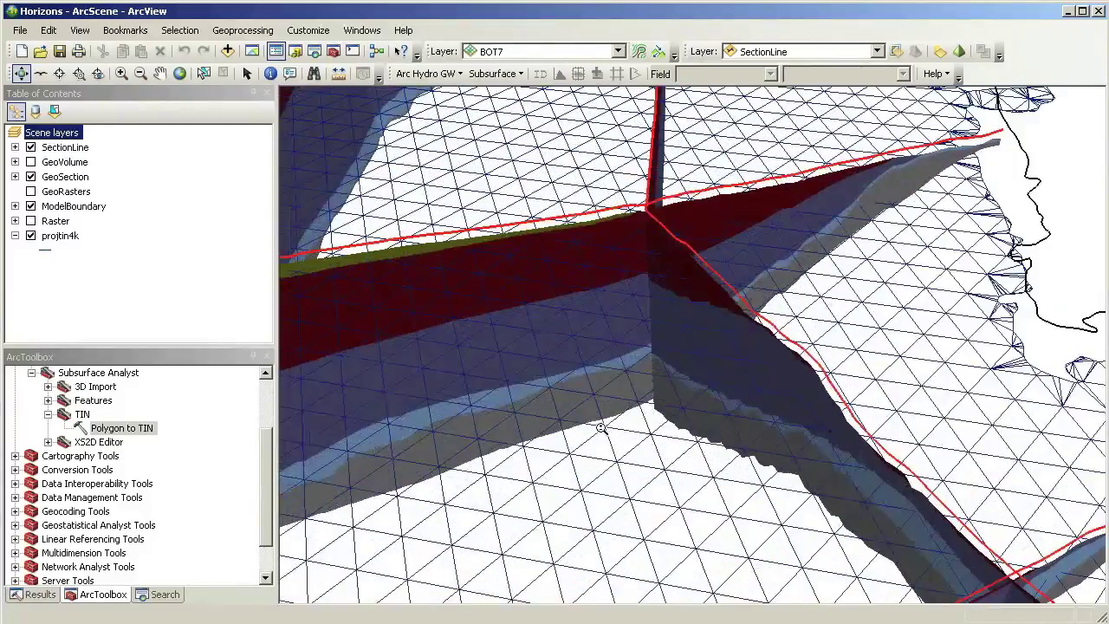
scroll(601, 428, "down", 8)
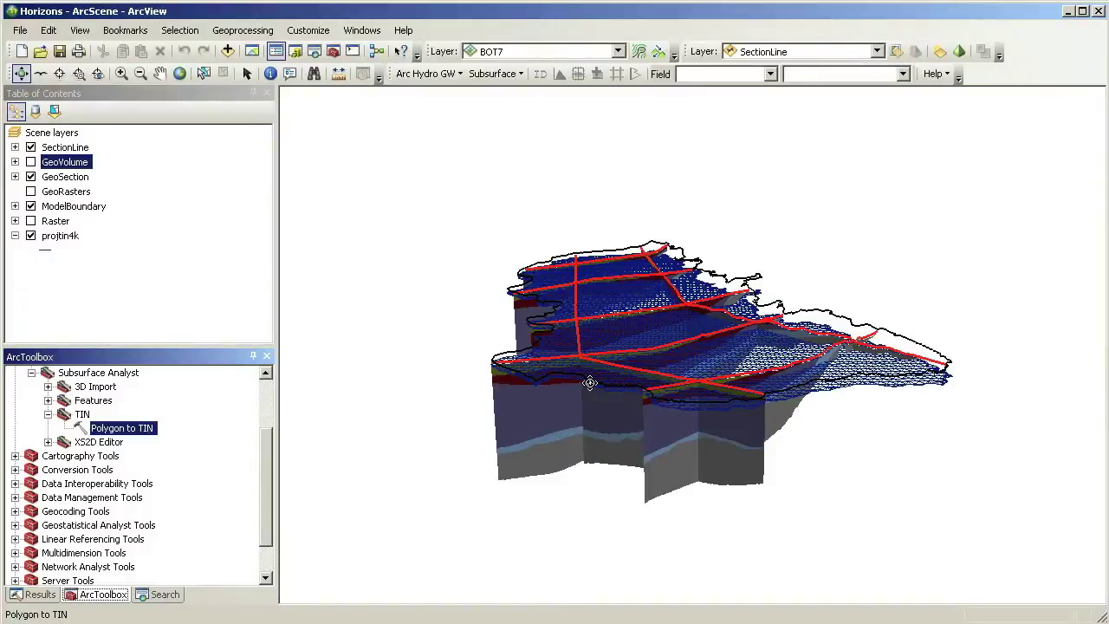
Open Rasters to GeoVolumes with projtin4k as projection TIN and GeoRasters as catalog
left_click(49, 415)
left_click(48, 400)
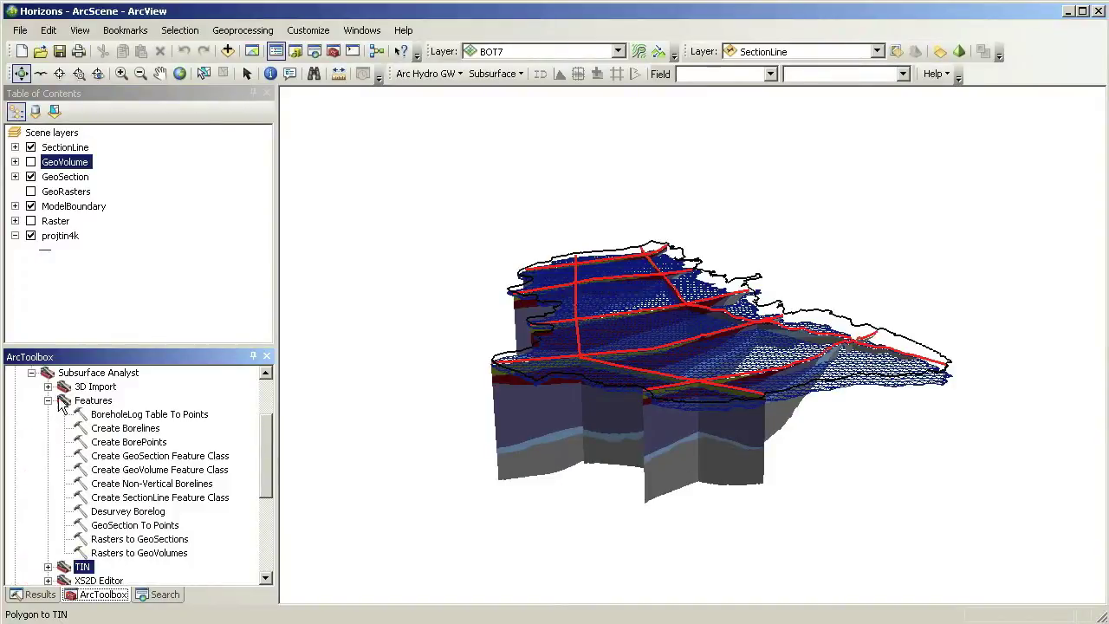
left_click(165, 556)
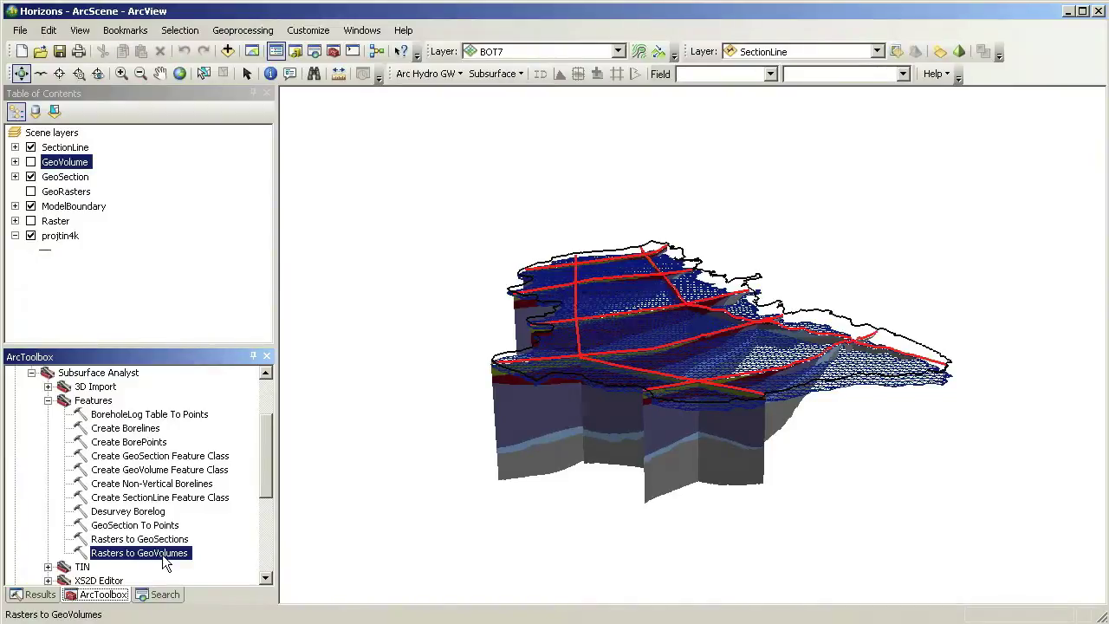
double_click(164, 555)
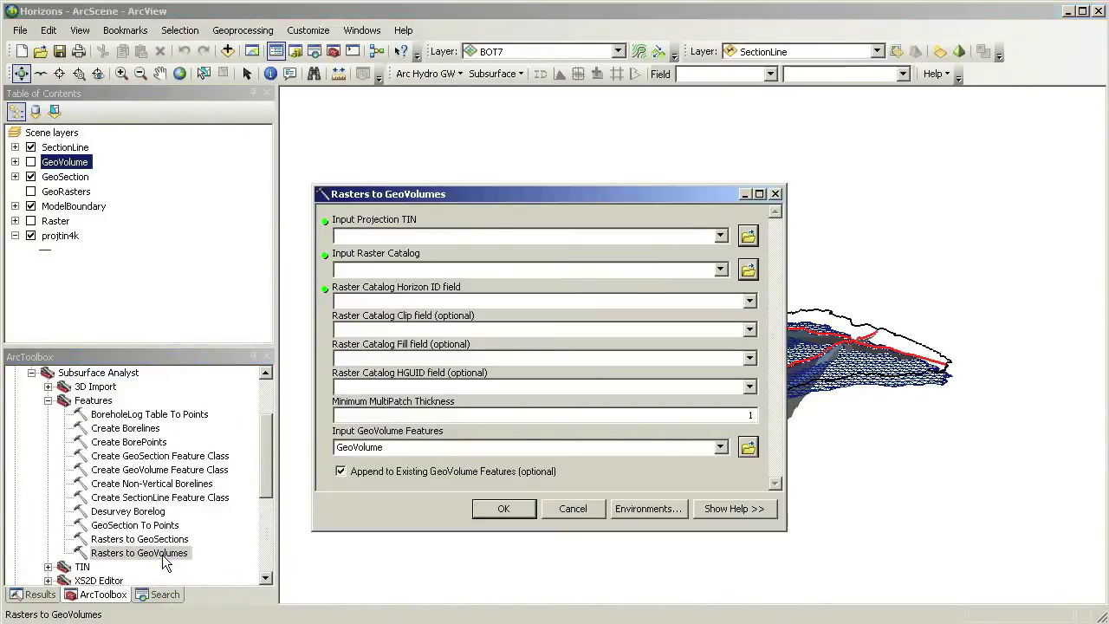
left_click(720, 237)
left_click(387, 256)
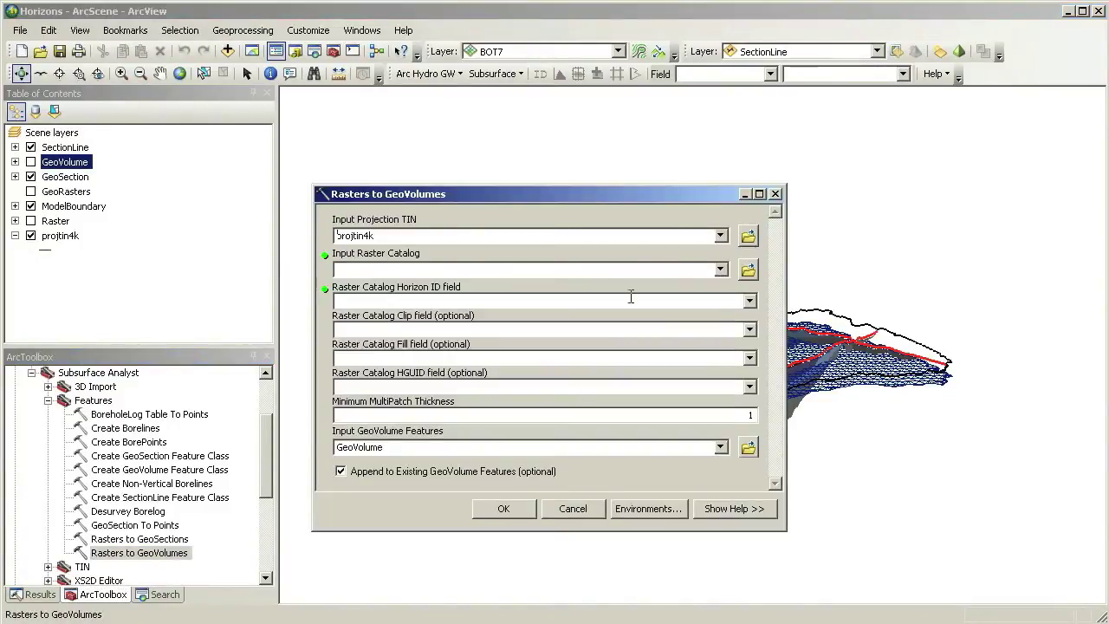
left_click(720, 269)
left_click(416, 289)
Set the HorizonID, Clip, Fill and HGUID fields, run the tool and dismiss the report
left_click(749, 301)
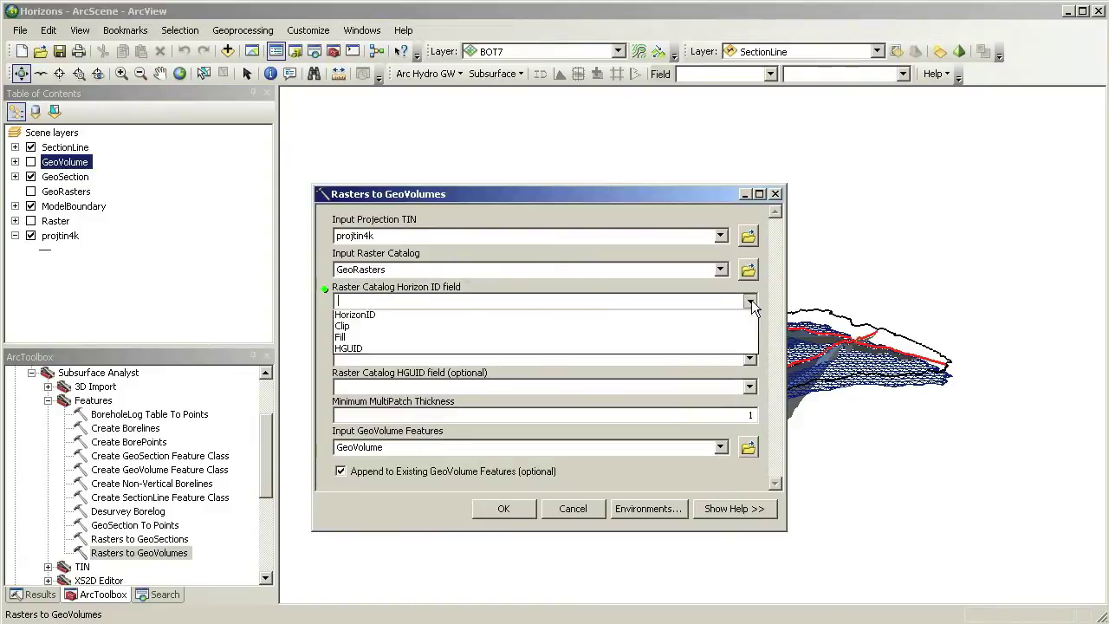
left_click(519, 317)
left_click(749, 331)
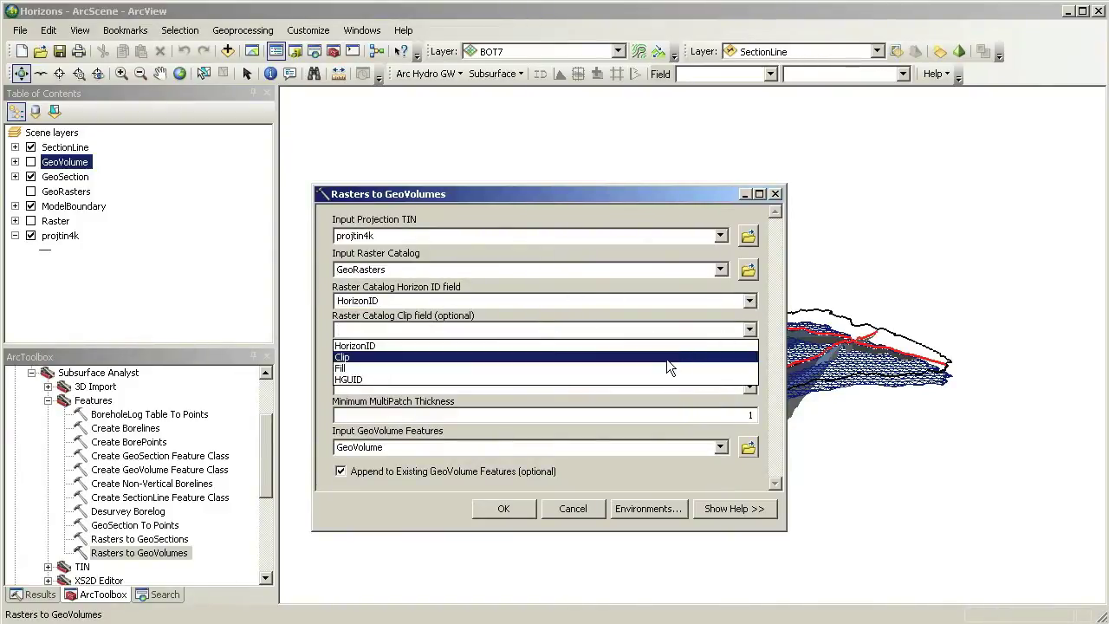
left_click(666, 357)
left_click(750, 358)
left_click(694, 395)
left_click(750, 387)
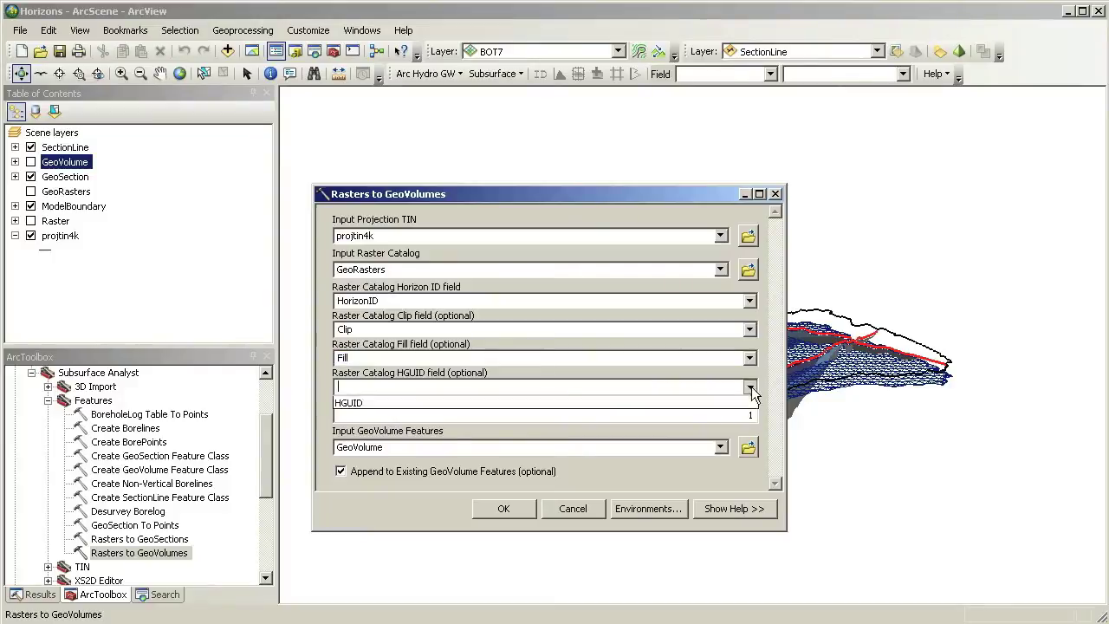
left_click(642, 428)
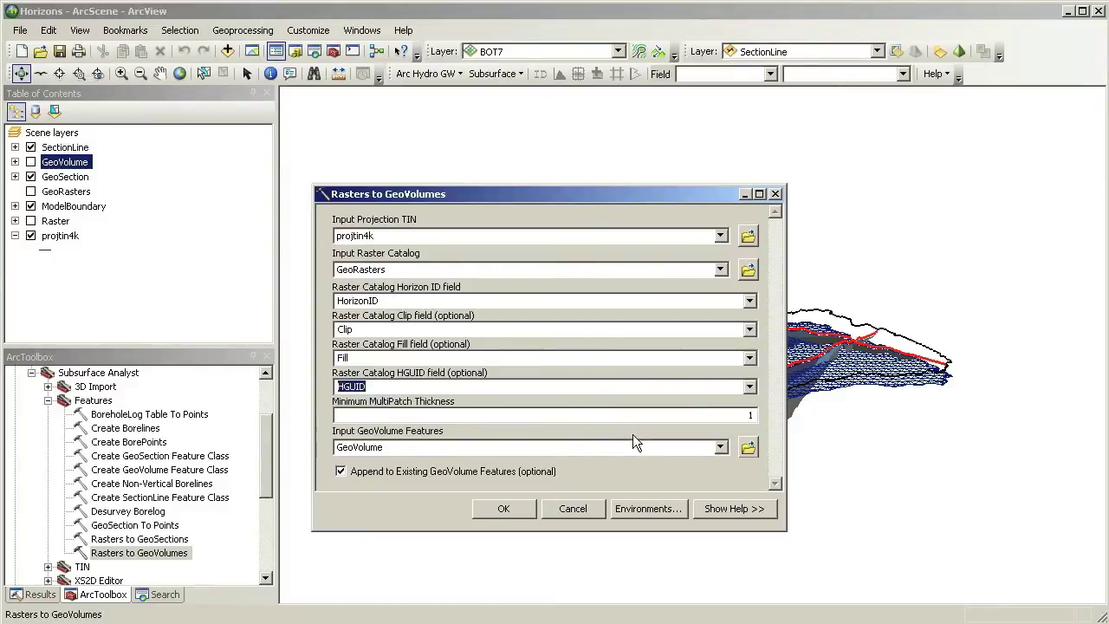
left_click(513, 509)
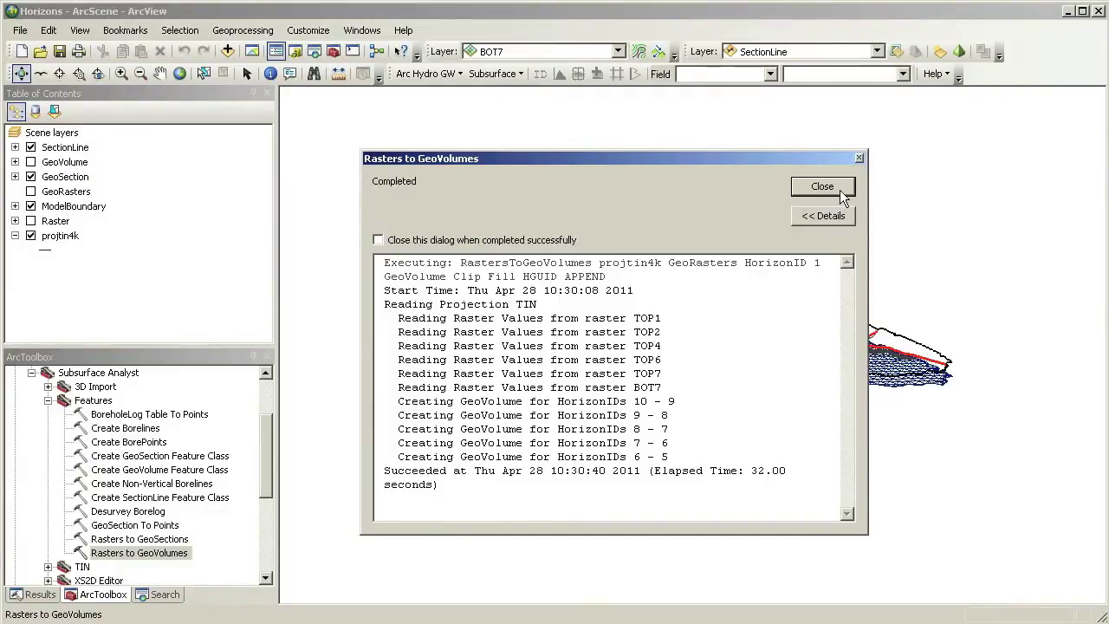
left_click(822, 187)
Hide projtin4k and GeoSection, turn on and refresh GeoVolume, and rotate the block model
left_click(38, 240)
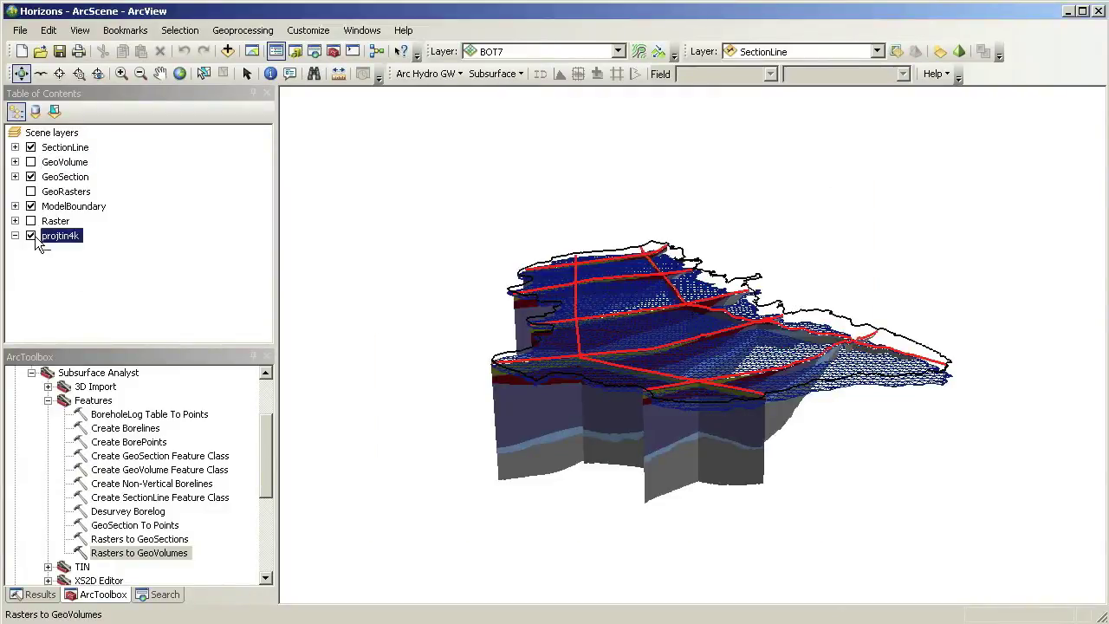
left_click(31, 236)
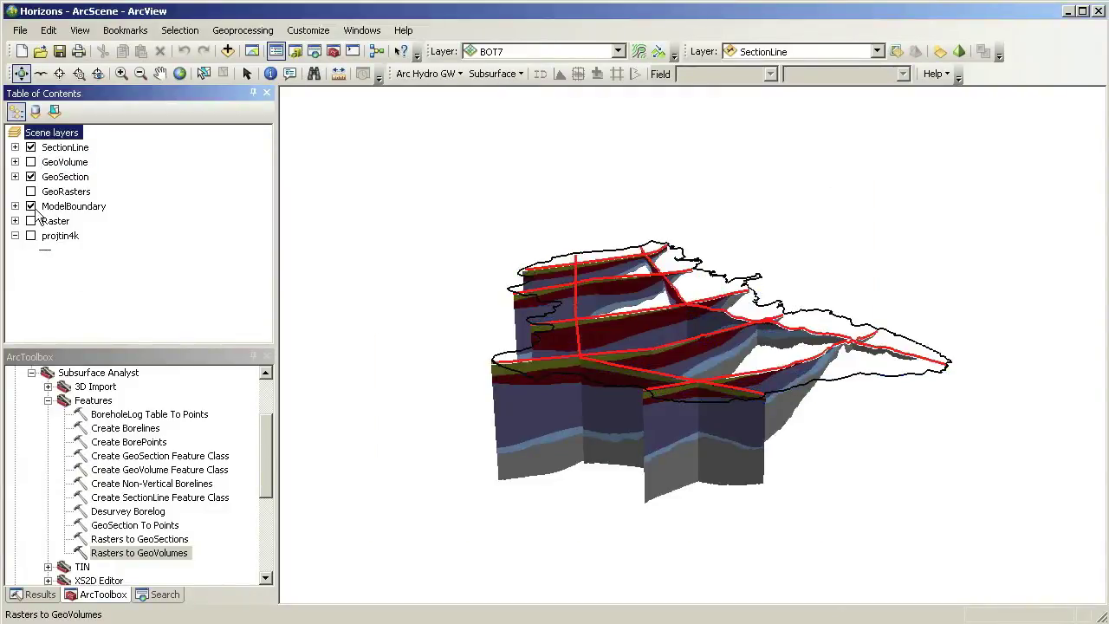
left_click(54, 162)
right_click(65, 162)
left_click(102, 216)
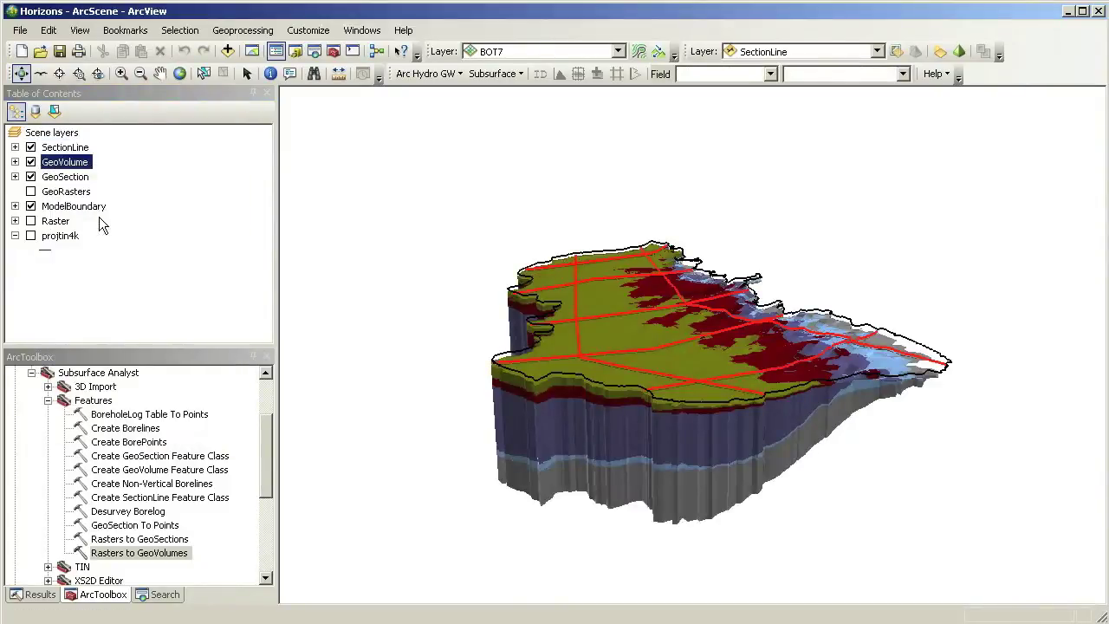
left_click_drag(622, 364, 643, 348)
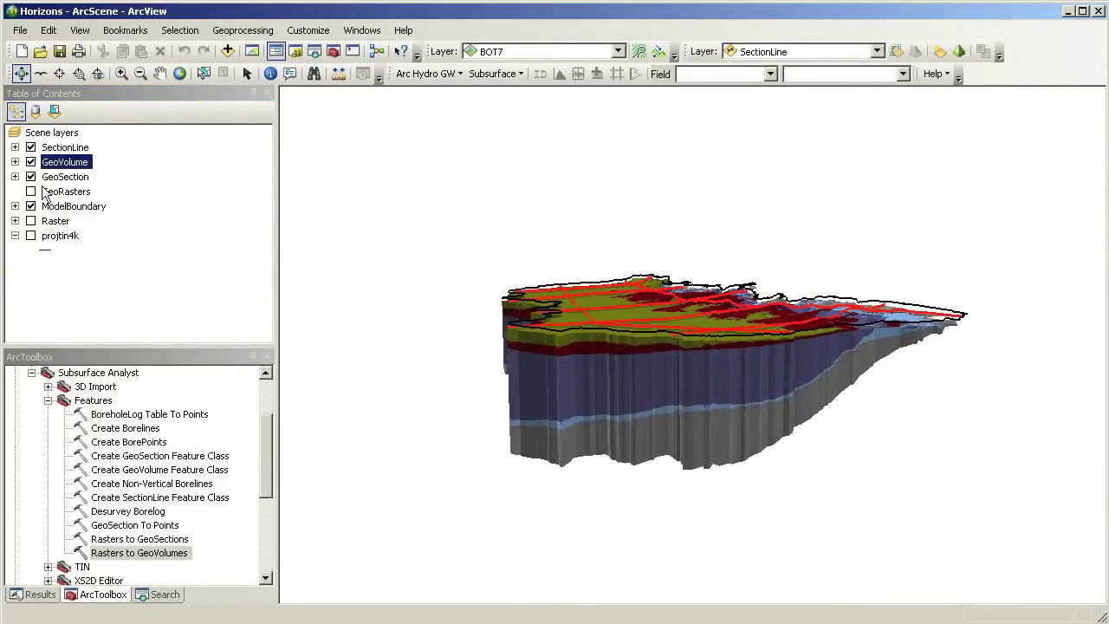
left_click(31, 177)
left_click_drag(562, 338, 658, 340)
Identify the attributes of the purple, middle and grey bottom volume units
left_click(271, 74)
left_click(676, 363)
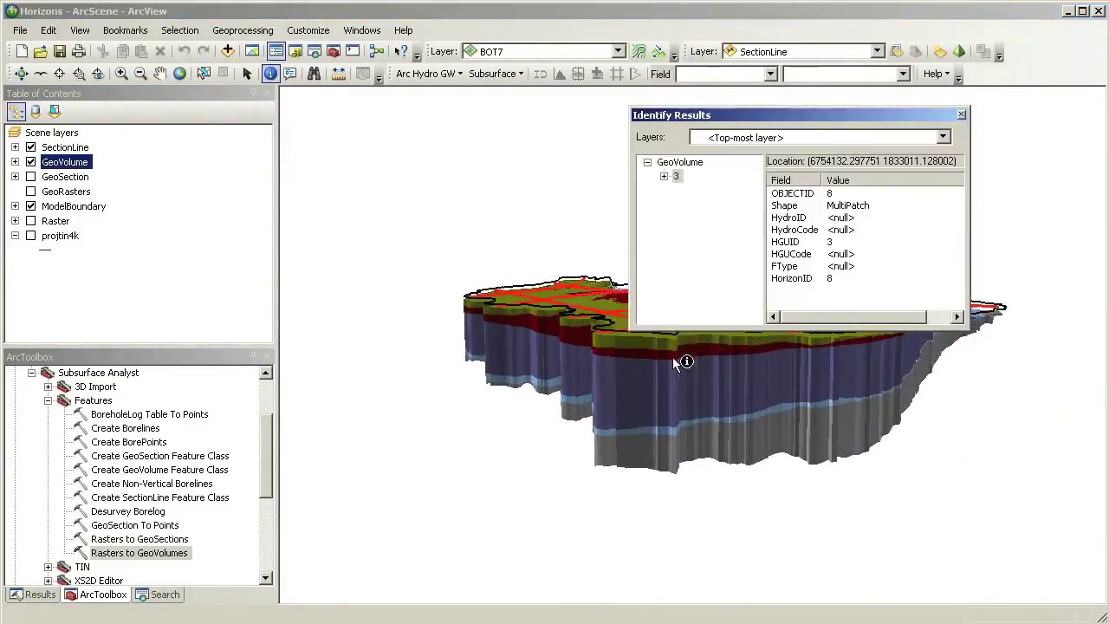
left_click(712, 388)
left_click(754, 445)
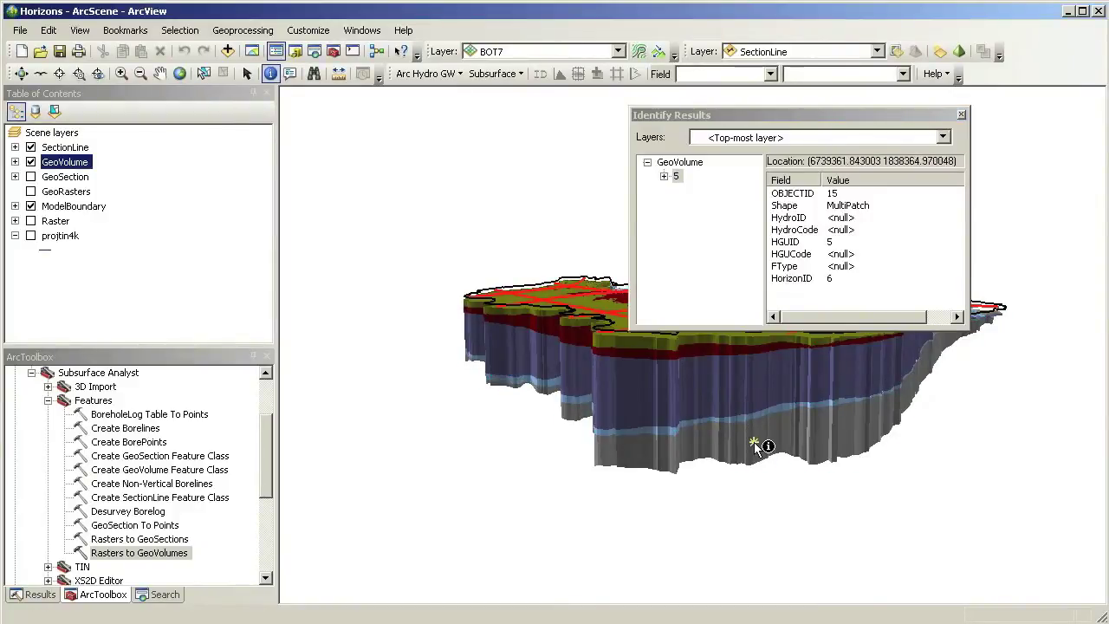
left_click(961, 115)
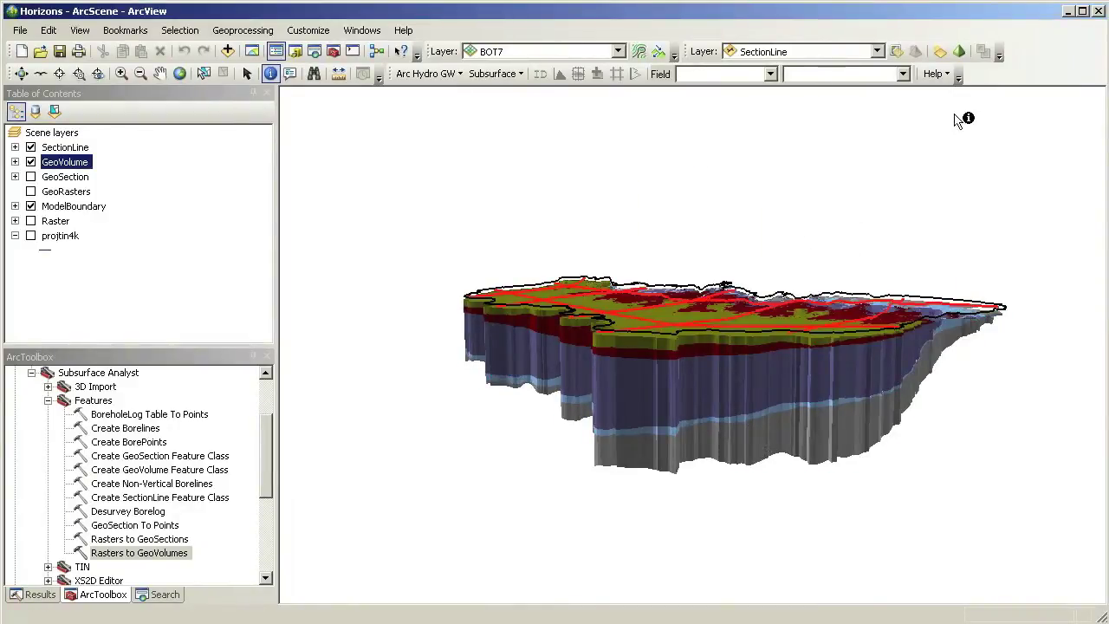
Filter the GeoVolumes by HGUID, showing units 1, 2, 3, 4 and 5 one at a time
left_click(770, 74)
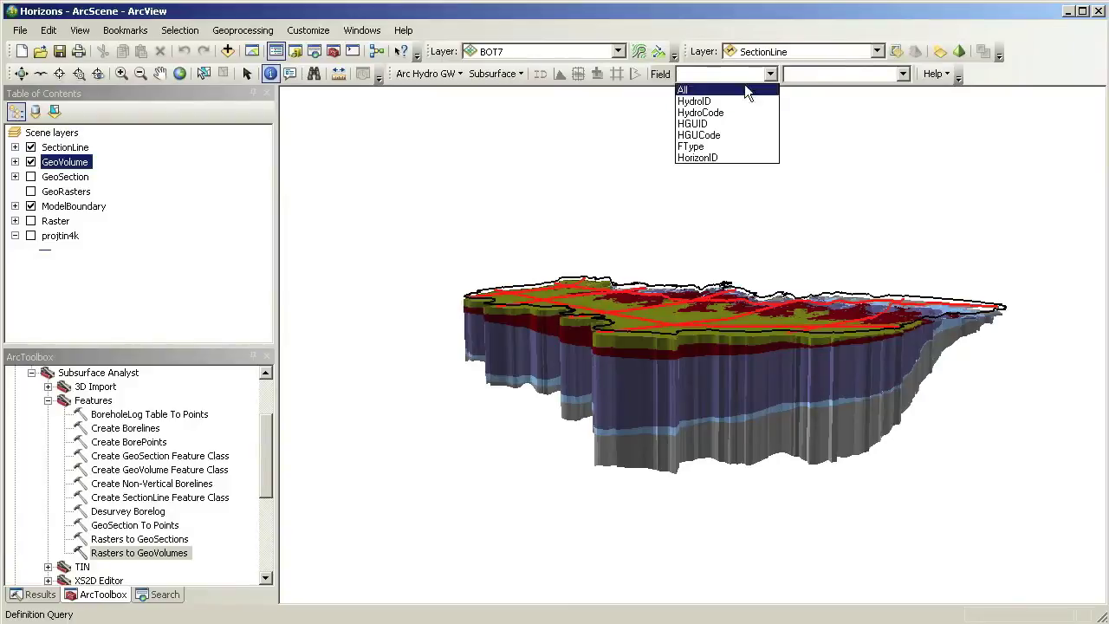
left_click(723, 123)
left_click(903, 74)
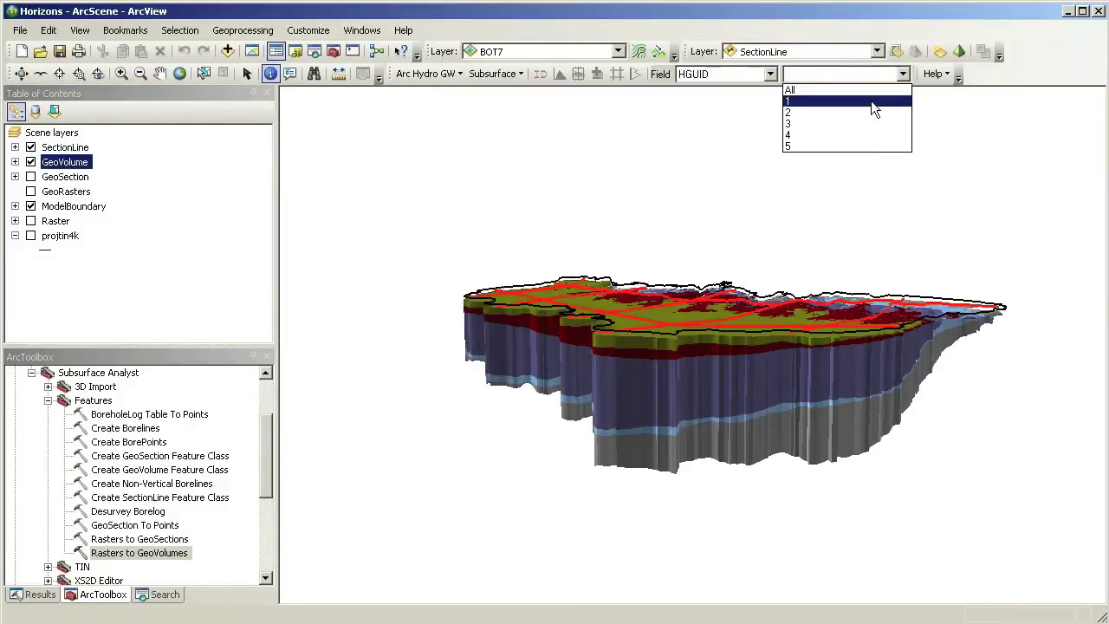
left_click(874, 103)
left_click(903, 75)
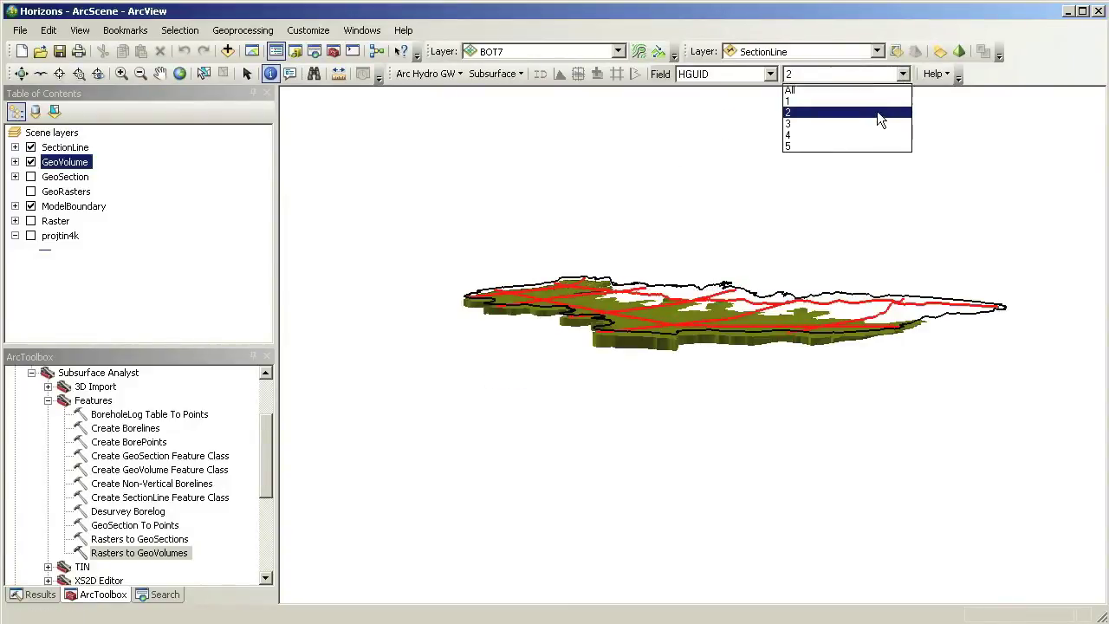
left_click(879, 112)
left_click(903, 75)
left_click(870, 123)
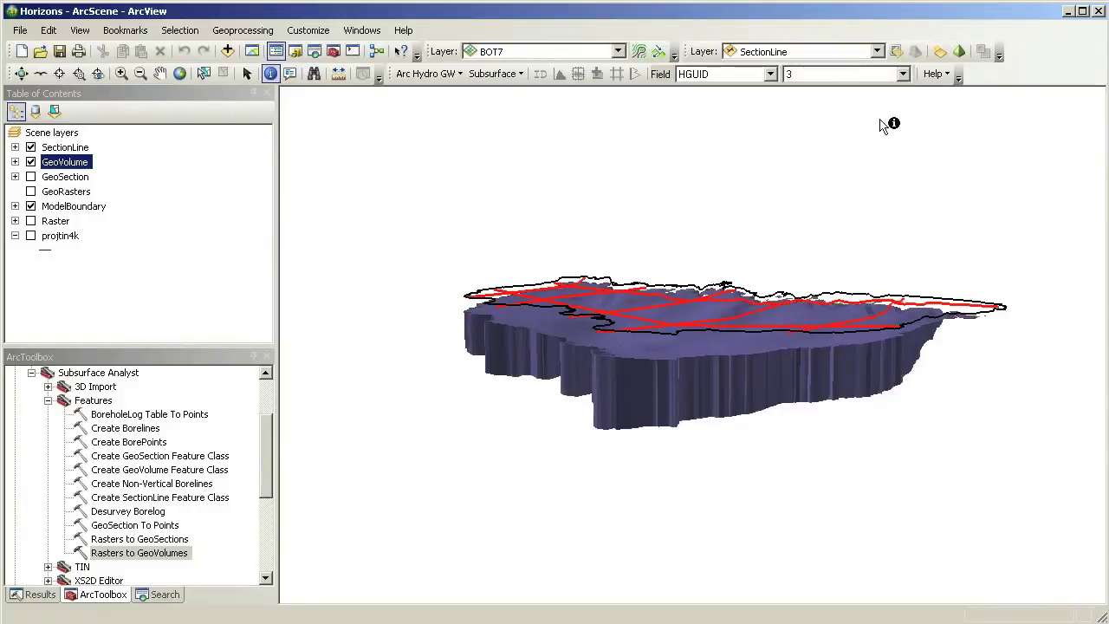
left_click(903, 74)
left_click(871, 135)
left_click(903, 74)
left_click(874, 143)
Set the HGUID filter back to All to show every unit
left_click(903, 75)
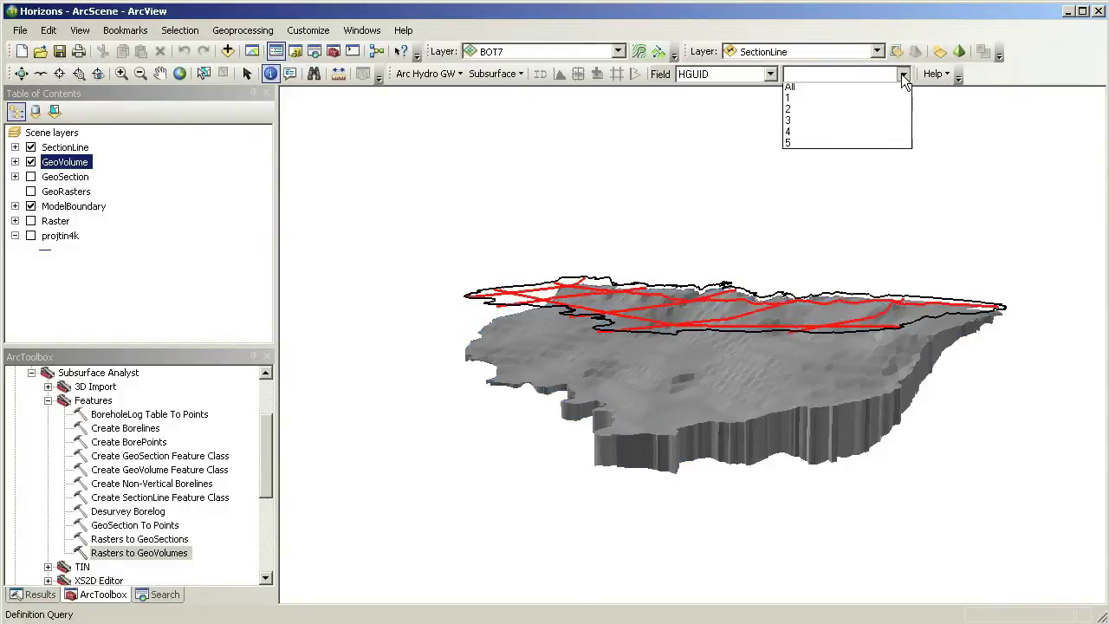
left_click(877, 87)
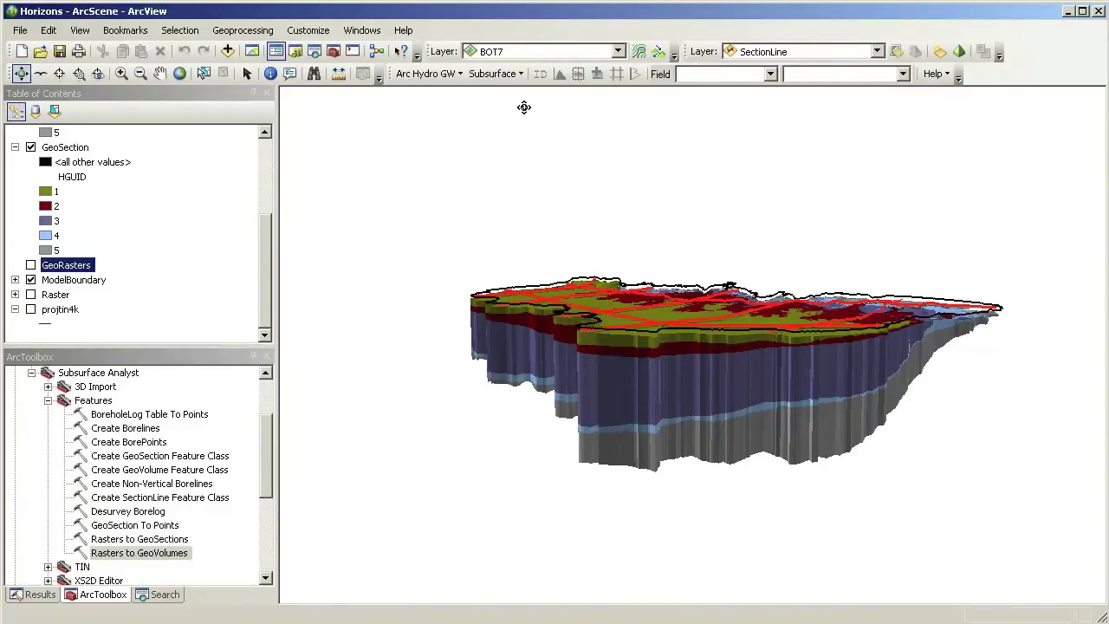
left_click(494, 74)
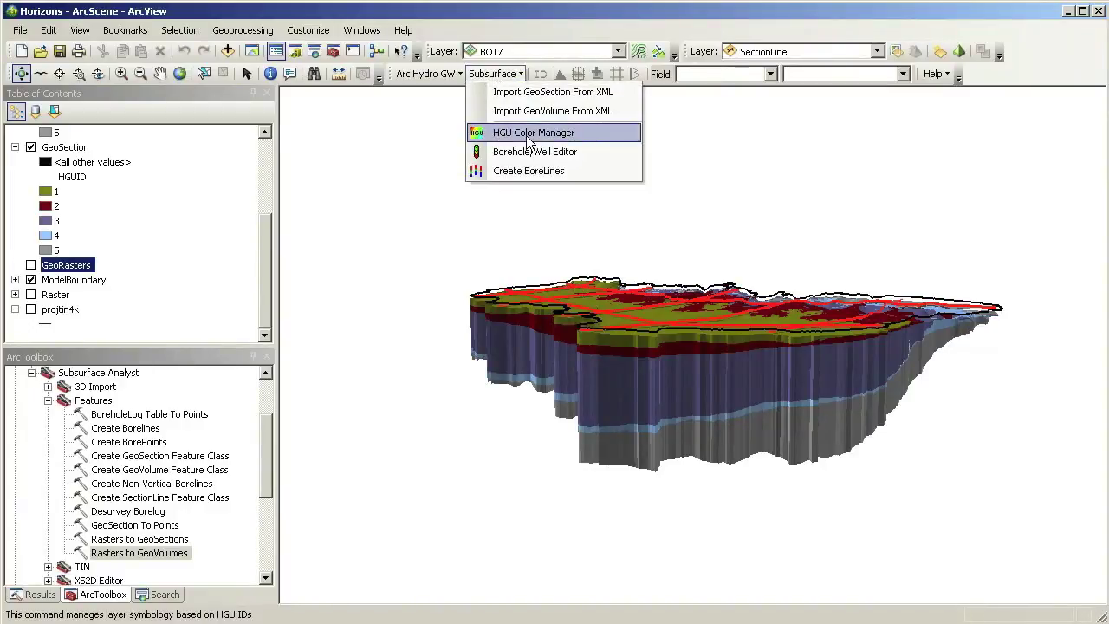
In the HGU Color Manager, exclude GeoRasters and apply red to the Ione Formation (row 5)
left_click(530, 135)
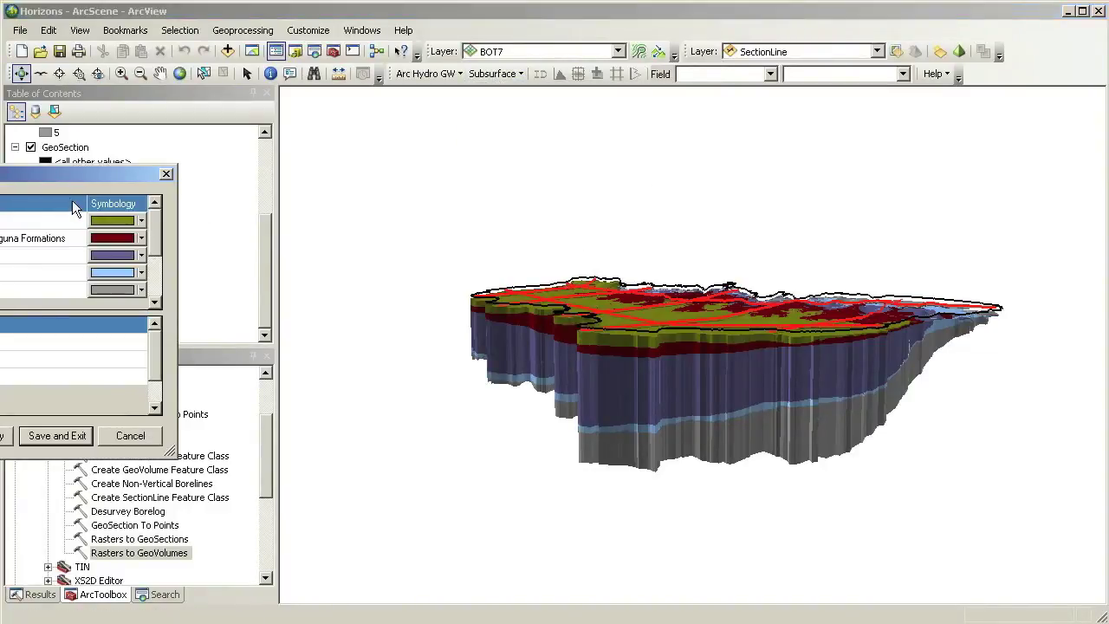
left_click_drag(42, 176, 603, 177)
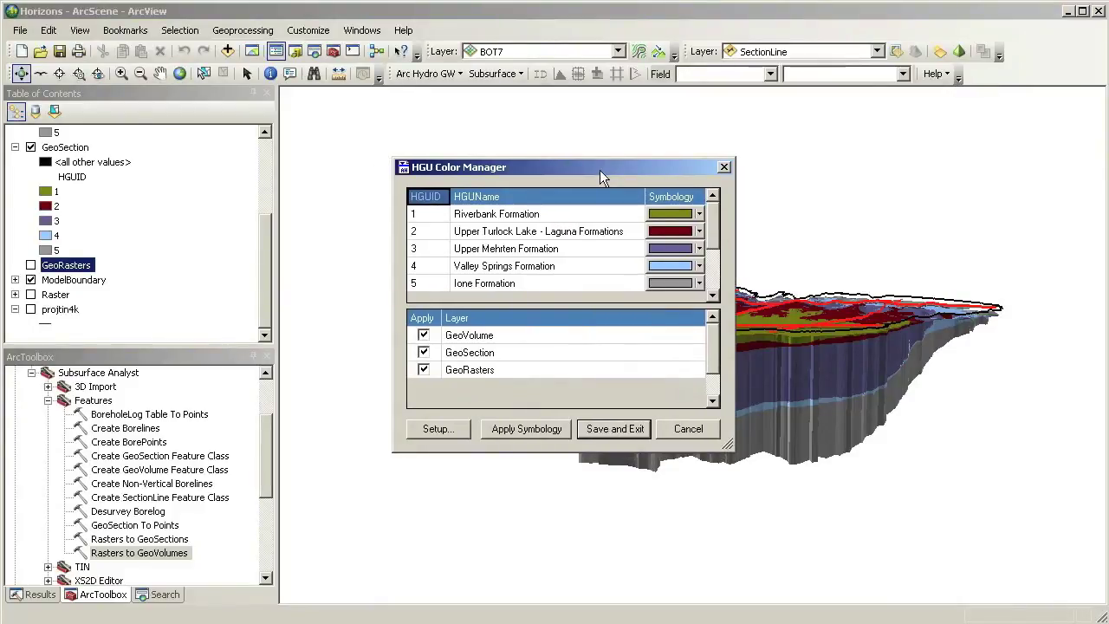
left_click(424, 370)
left_click(699, 284)
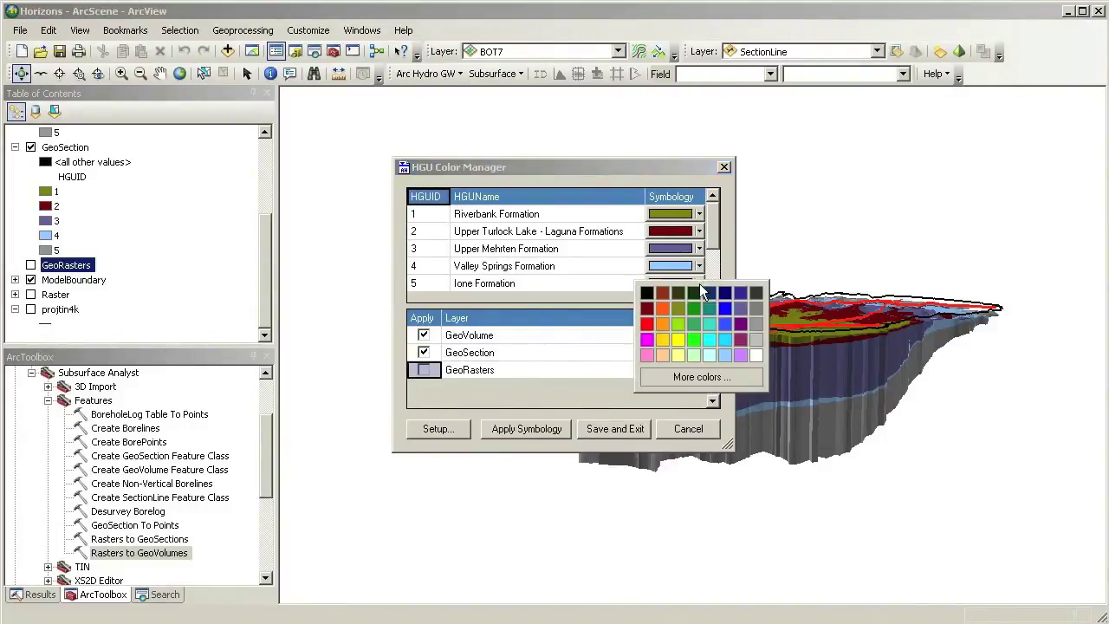
left_click(649, 328)
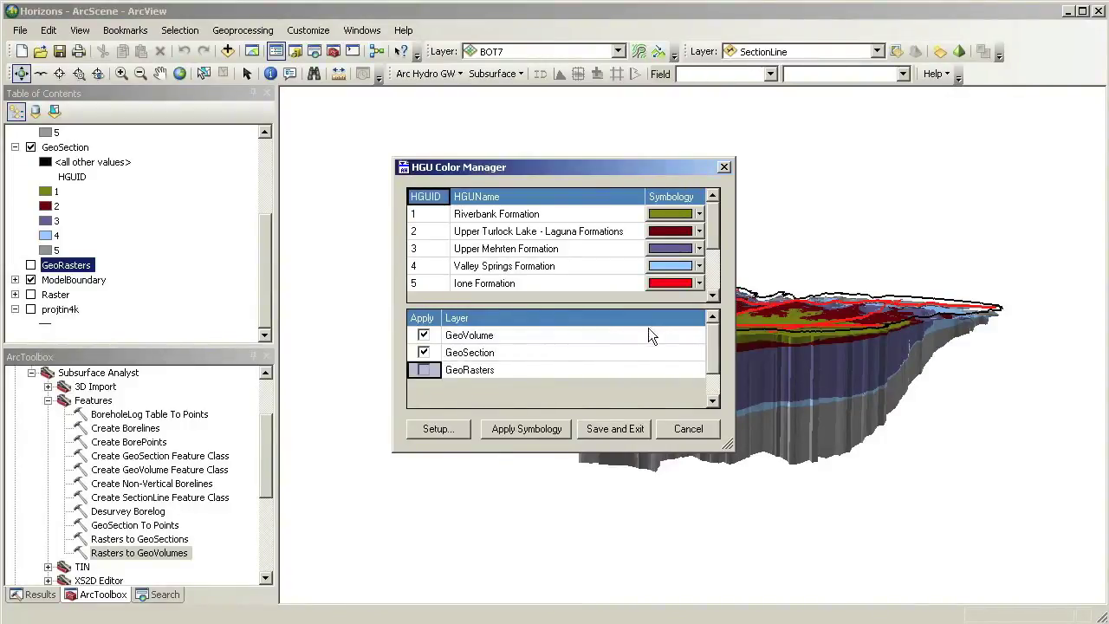
left_click(520, 429)
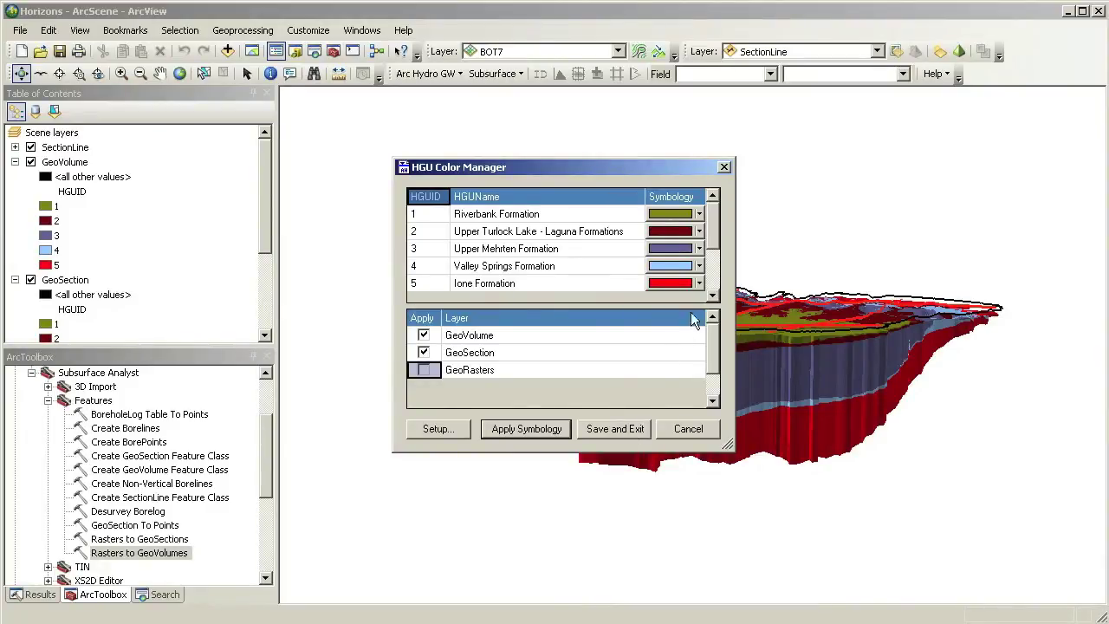
Apply green to the Upper Mehrten Formation (row 3), then save the colour scheme and exit
left_click(699, 249)
left_click(693, 305)
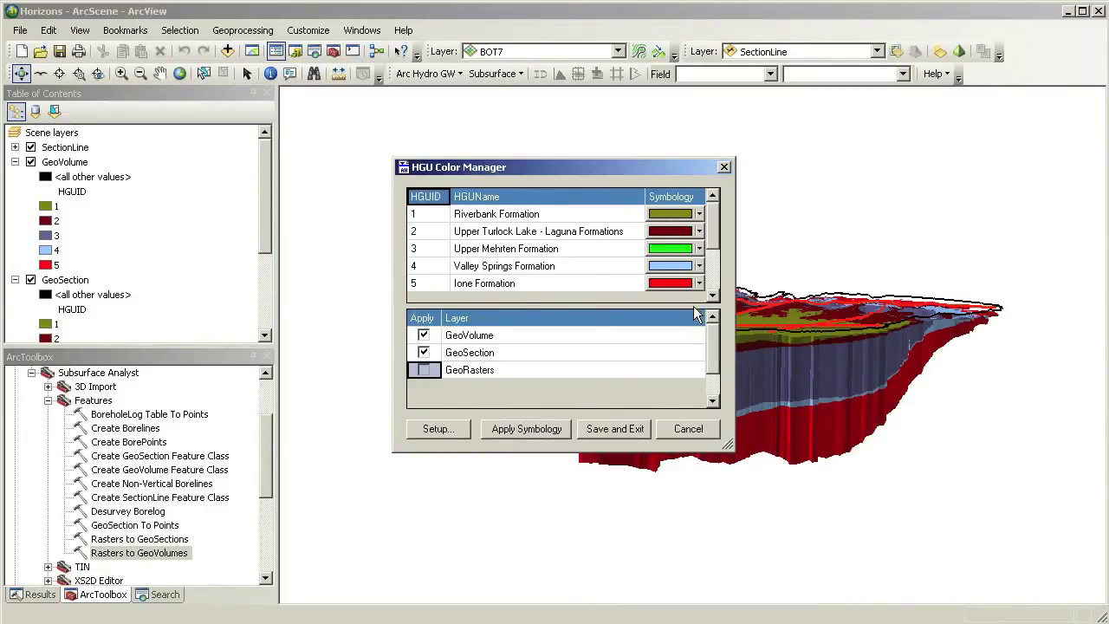
left_click(537, 429)
left_click(626, 433)
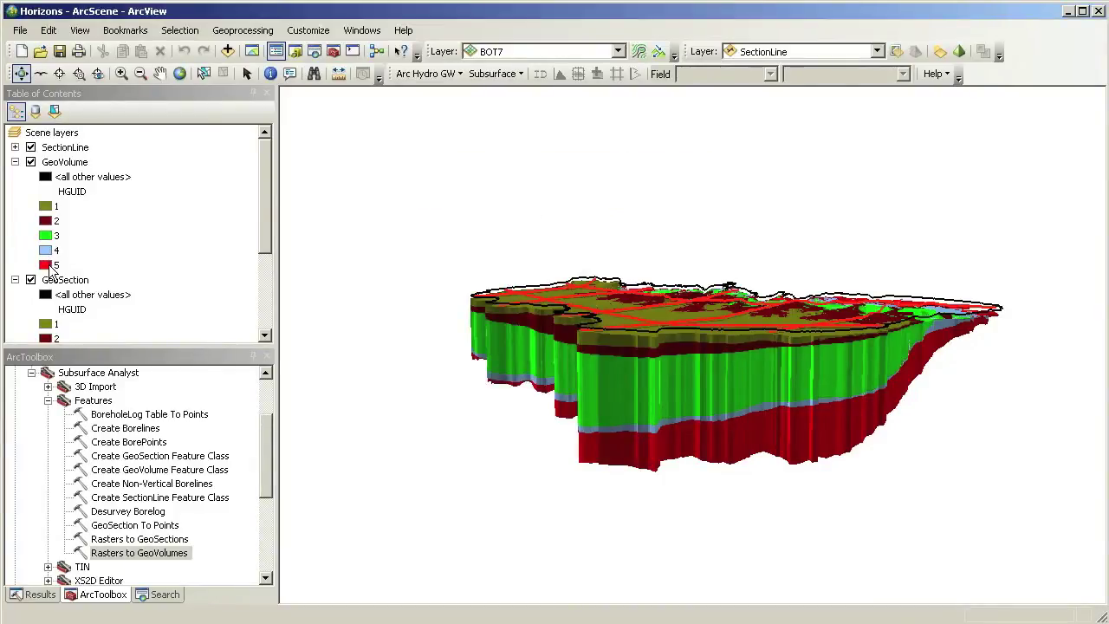
Collapse the GeoVolume legend and turn off the GeoVolume layer
left_click(15, 163)
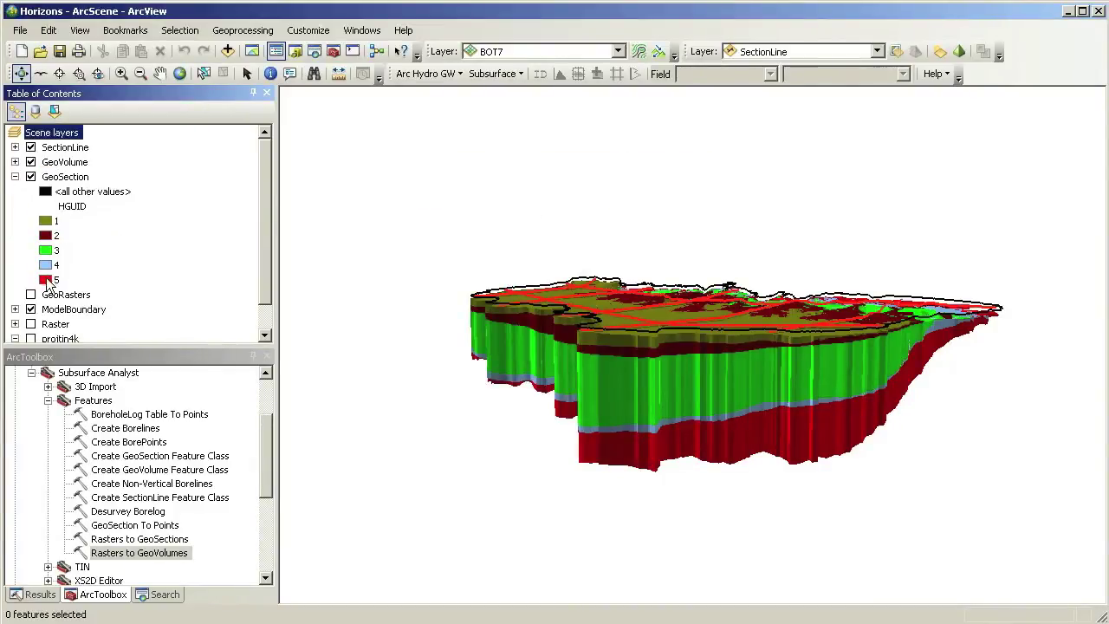
left_click(32, 163)
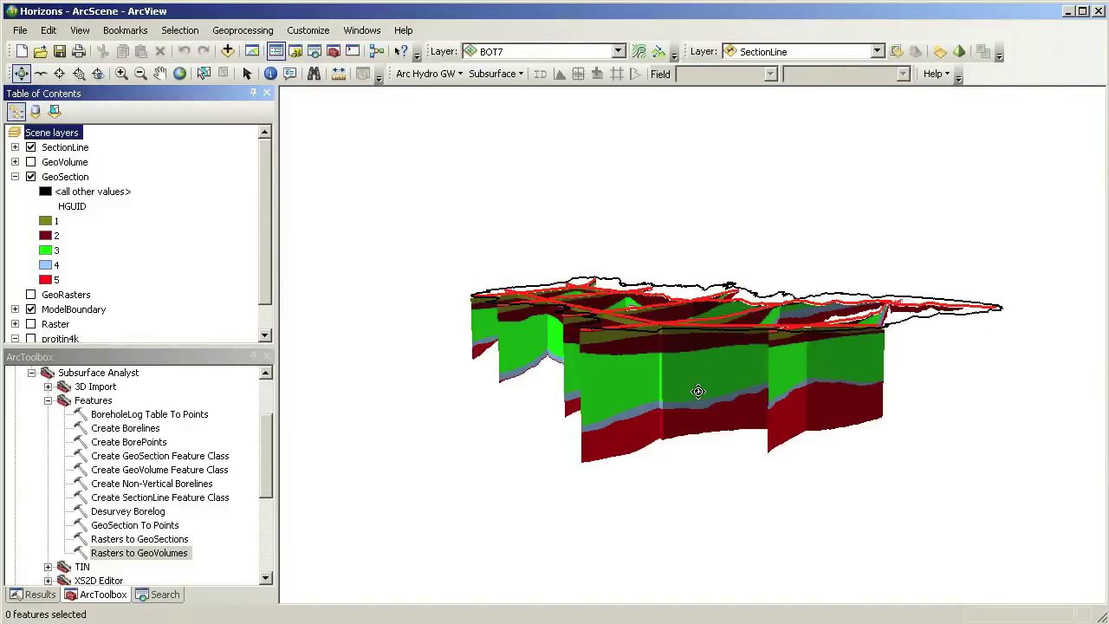